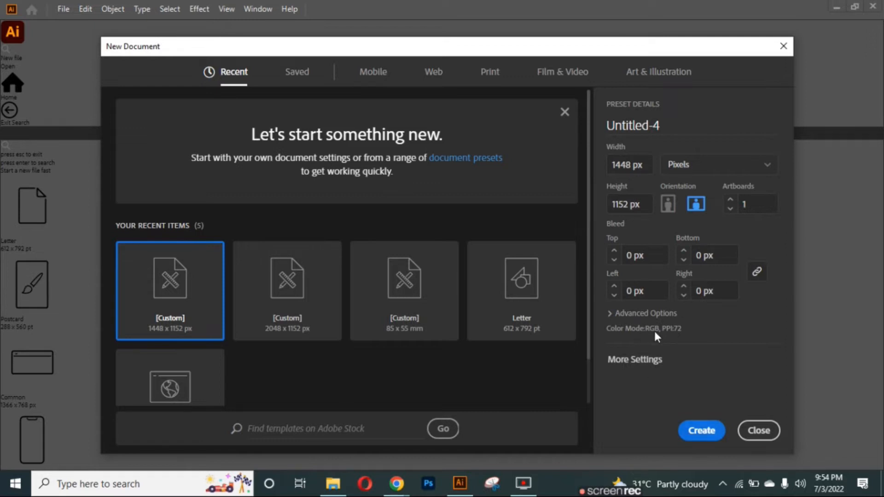
Create a 1448 x 1152 px RGB document and place the portrait photo of the woman in a hat on the artboard
click(700, 435)
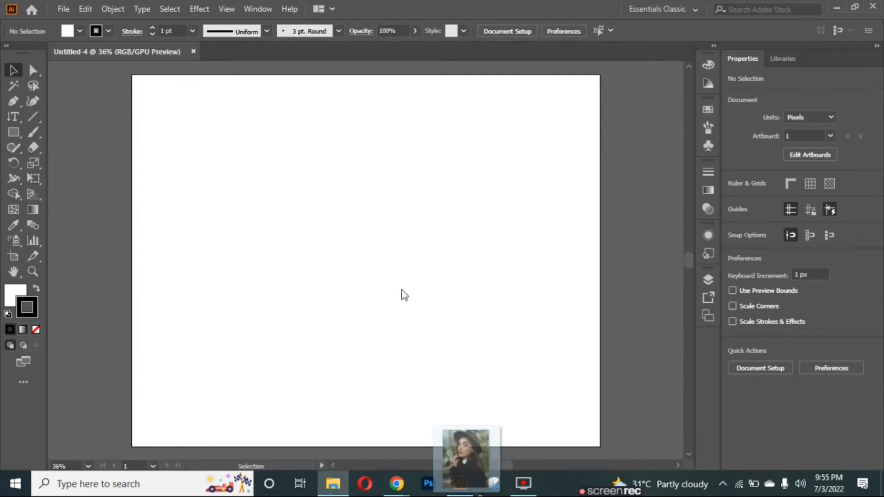
click(394, 275)
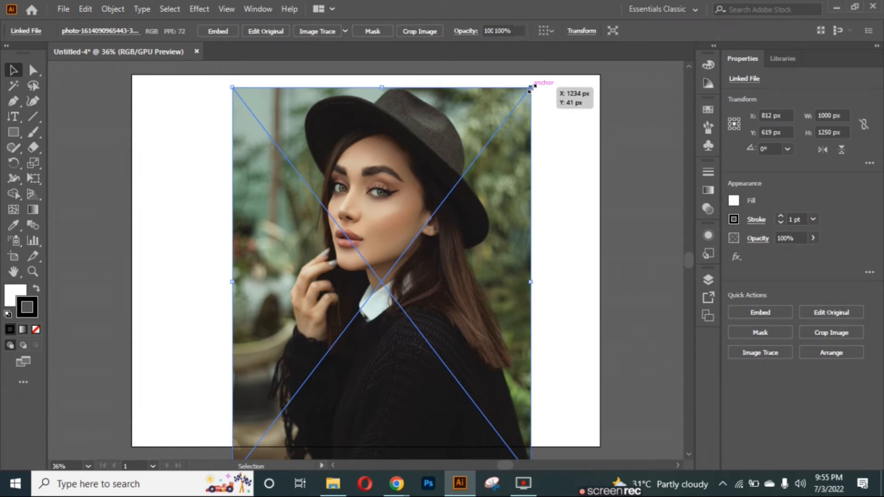
Scale the photo to about 883 x 1152 px and position it so it fills the artboard's full height, then deselect it
drag(530, 88, 498, 129)
drag(419, 257, 418, 227)
drag(498, 97, 517, 74)
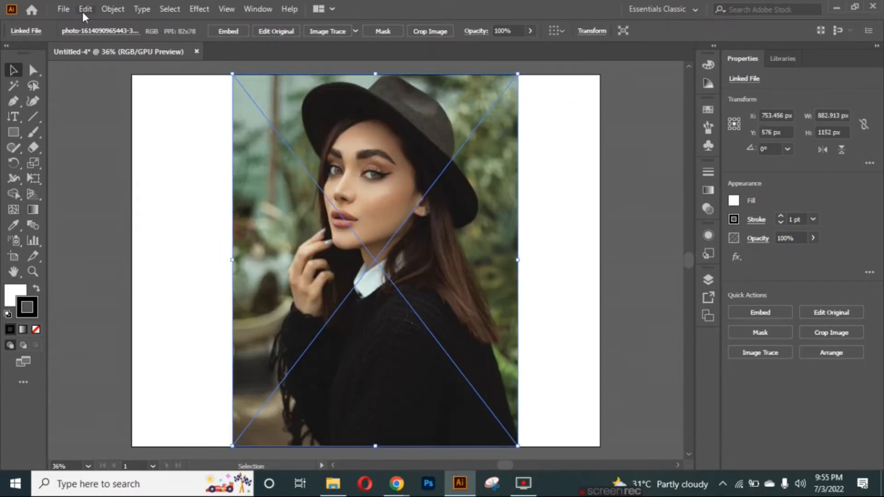
click(63, 10)
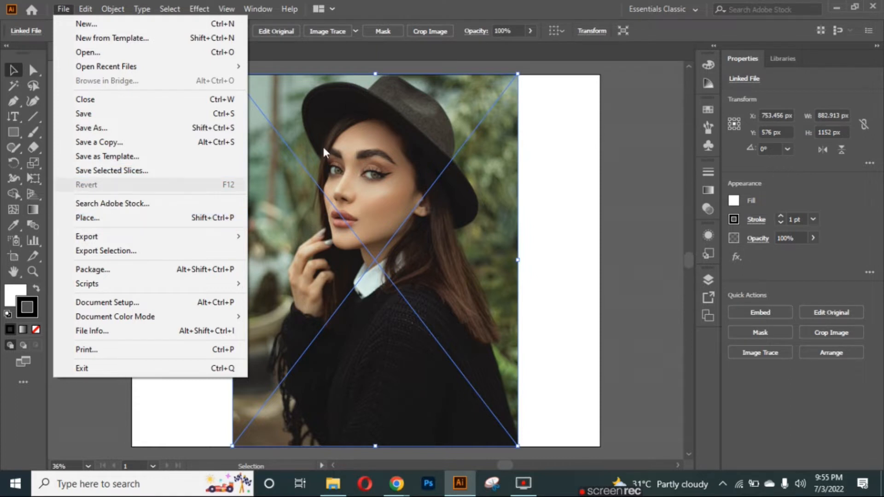
click(532, 111)
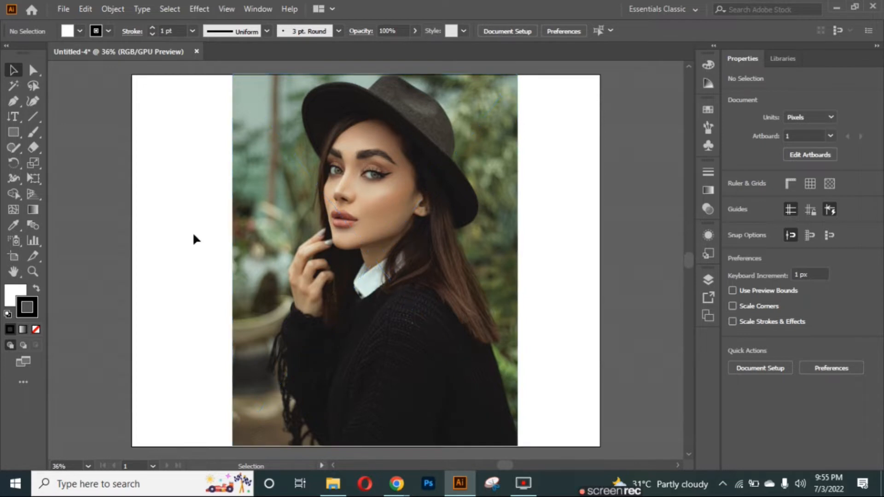
Add the vertical point text "STYLISH" over the photo with the Vertical Type tool, replacing the placeholder text
click(15, 115)
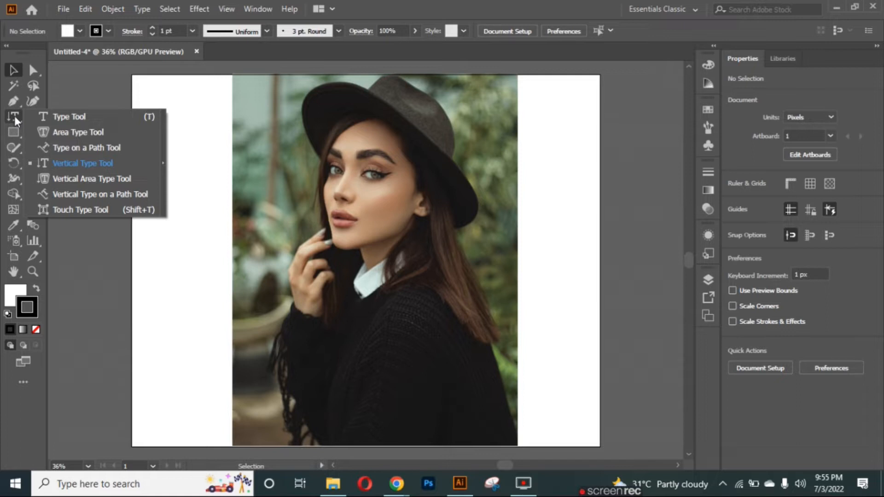
click(92, 164)
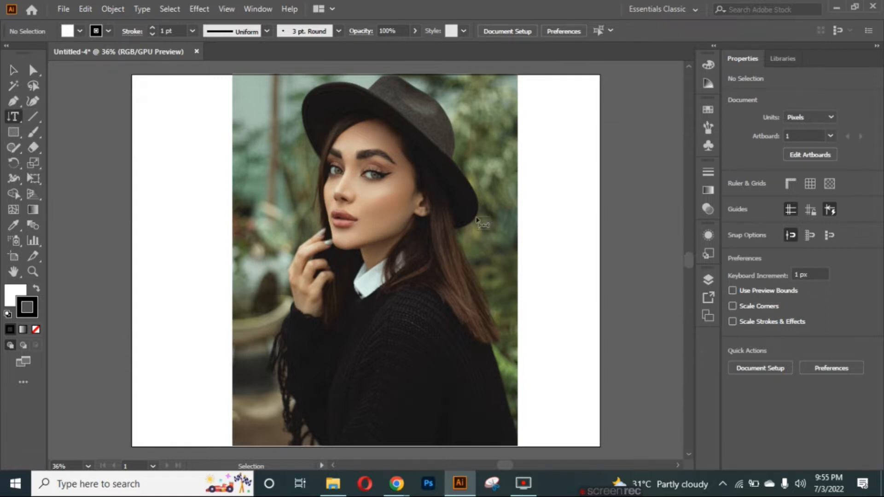
click(409, 155)
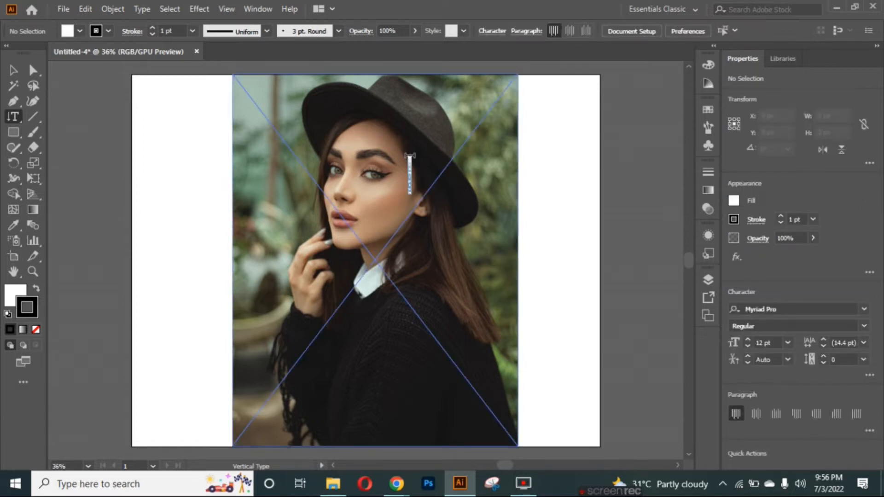
key(BackSpace)
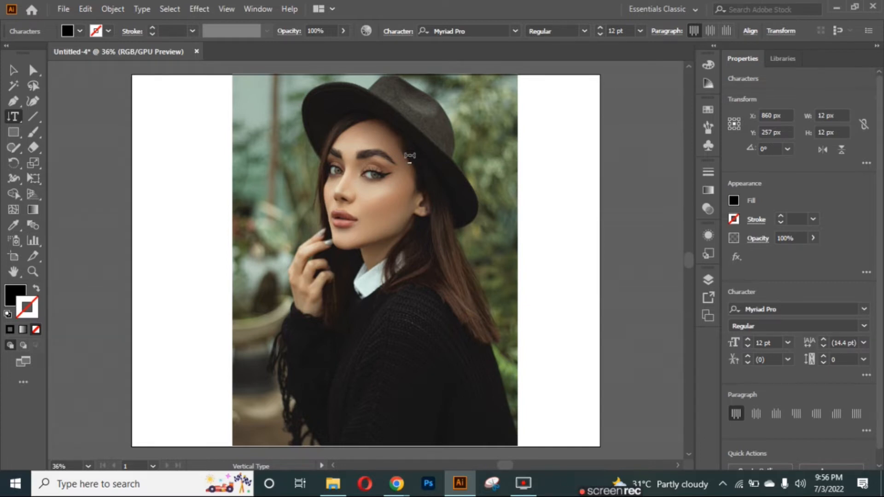
Set the vertical STYLISH text in the Gill Sans Ultra Bold font
key(ctrl+a)
click(863, 311)
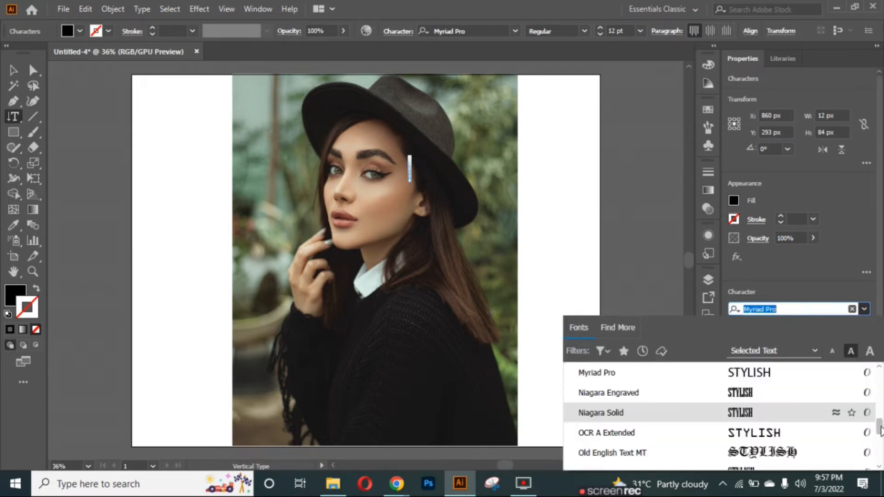
drag(880, 430, 870, 414)
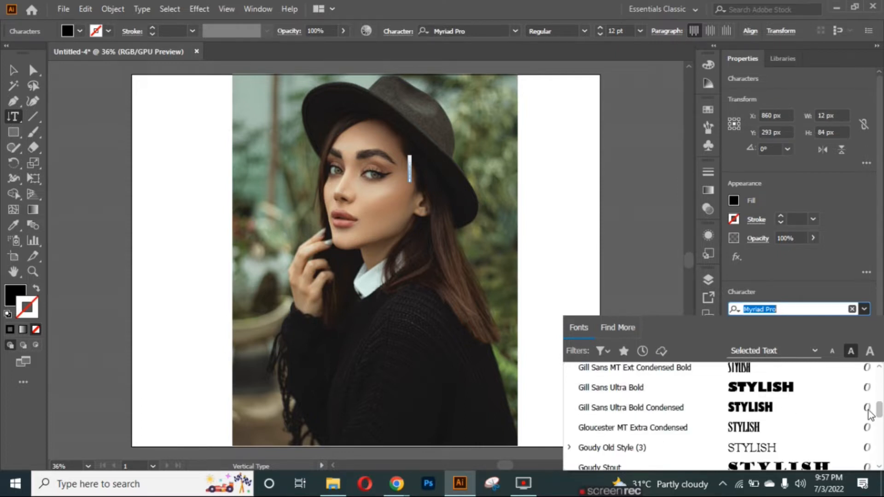
click(769, 387)
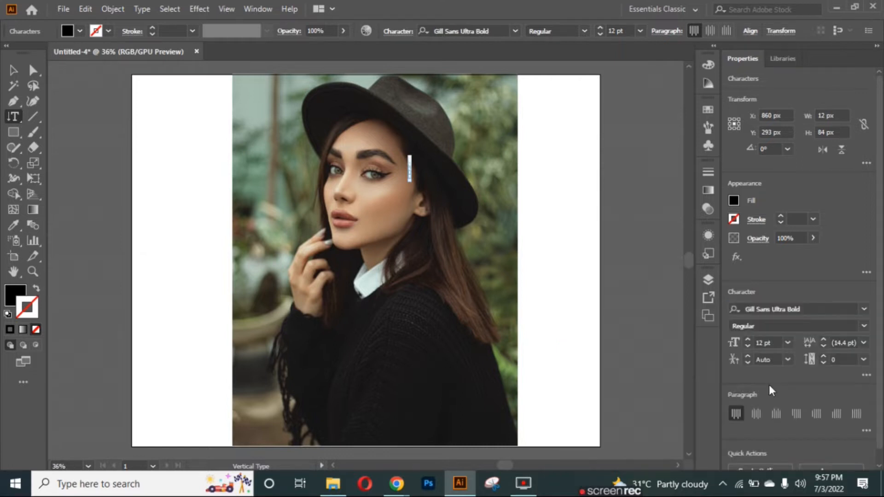
Set the STYLISH text size to 148 pt and move it over the photo's right side, centred at about X 962, Y 609 px
click(764, 342)
text(148)
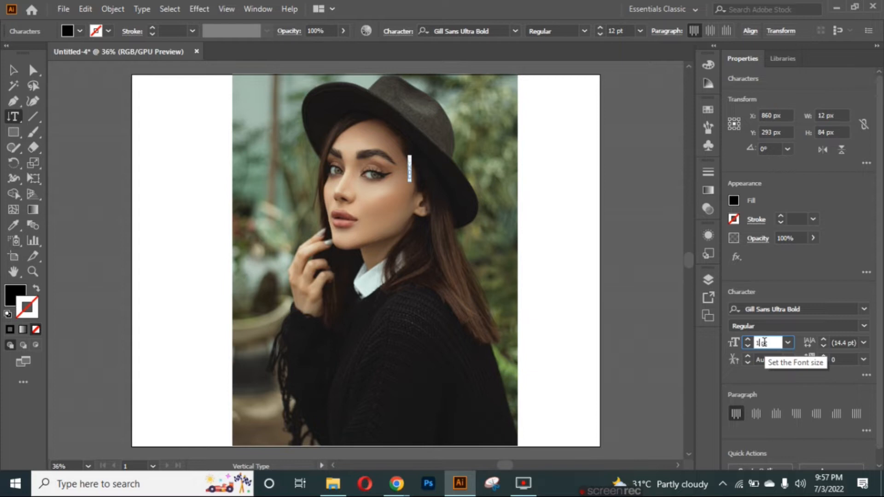
key(Return)
click(13, 70)
drag(397, 345, 442, 268)
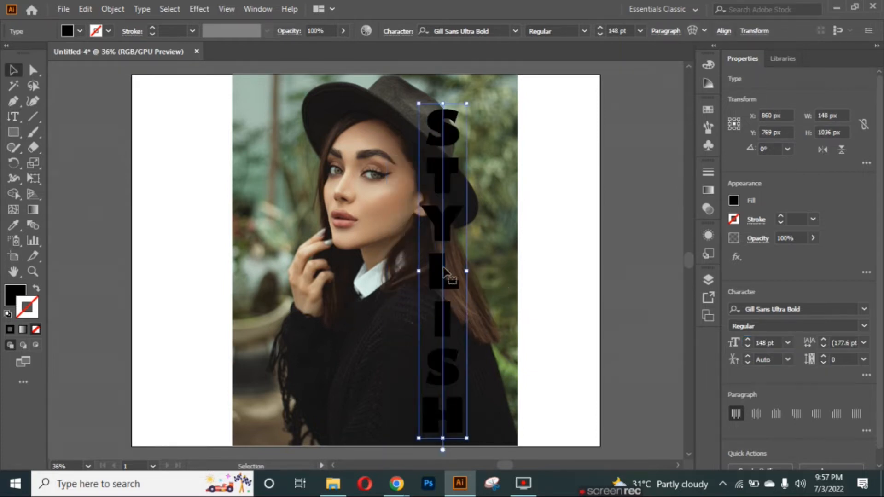
Swap the STYLISH text's fill and stroke so it has no fill, and make the stroke white (FFFFFF)
click(36, 289)
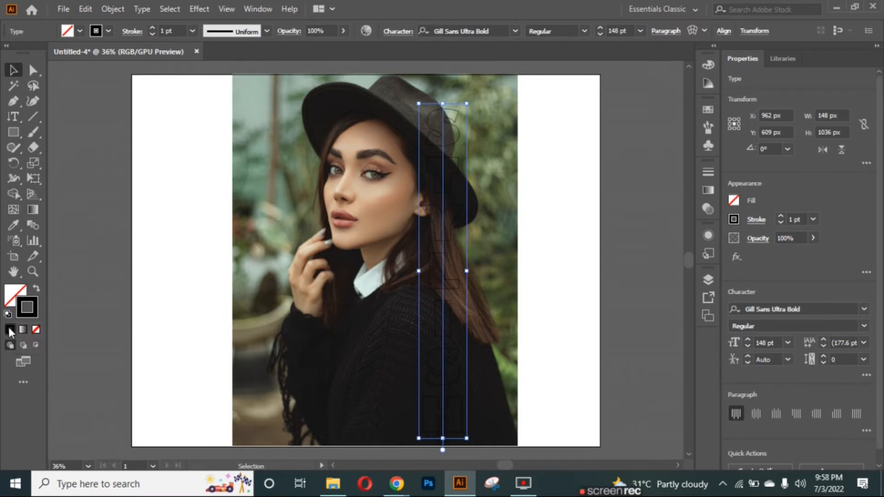
click(707, 65)
click(565, 79)
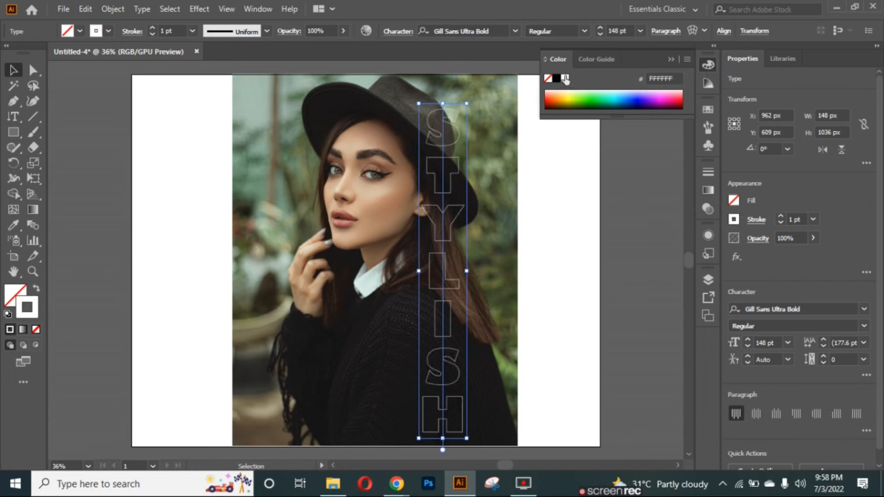
click(669, 59)
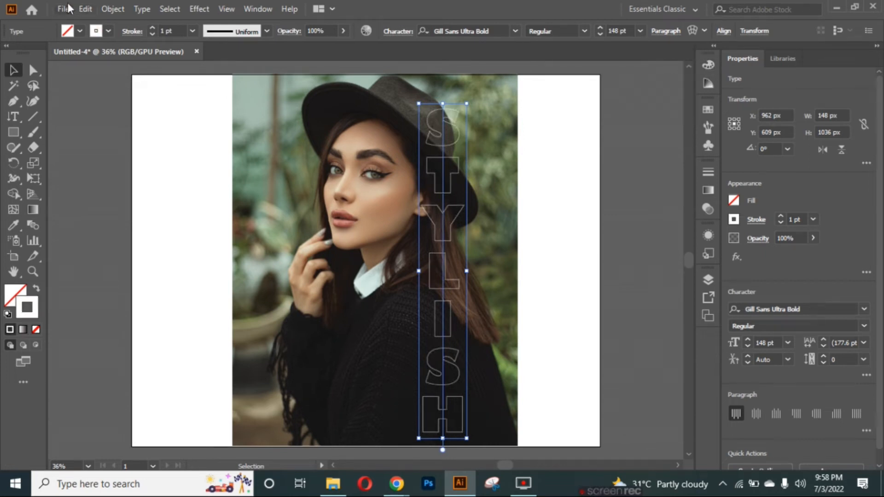
Convert the STYLISH text to outlines and make the letters into a compound path
click(141, 8)
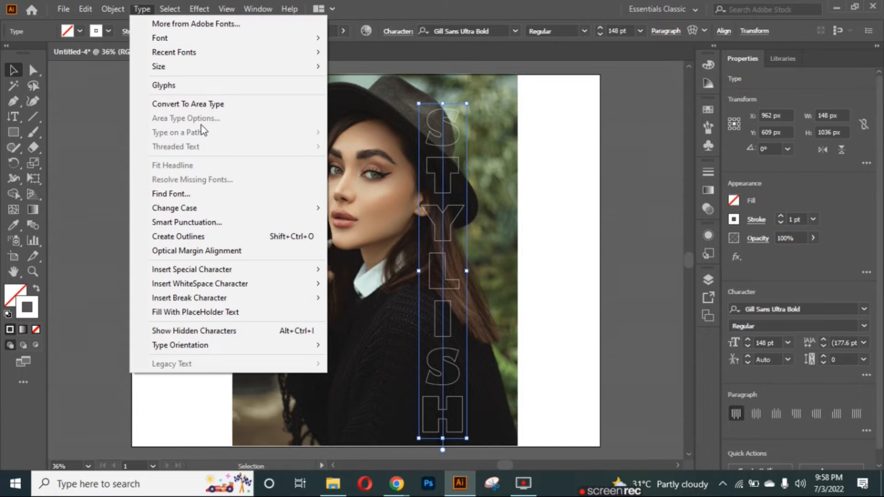
click(208, 235)
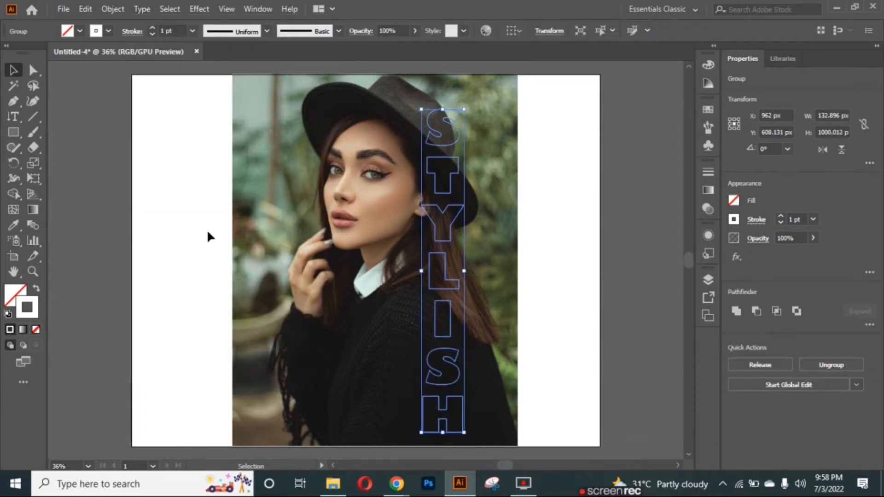
click(113, 8)
mouse_move(276, 459)
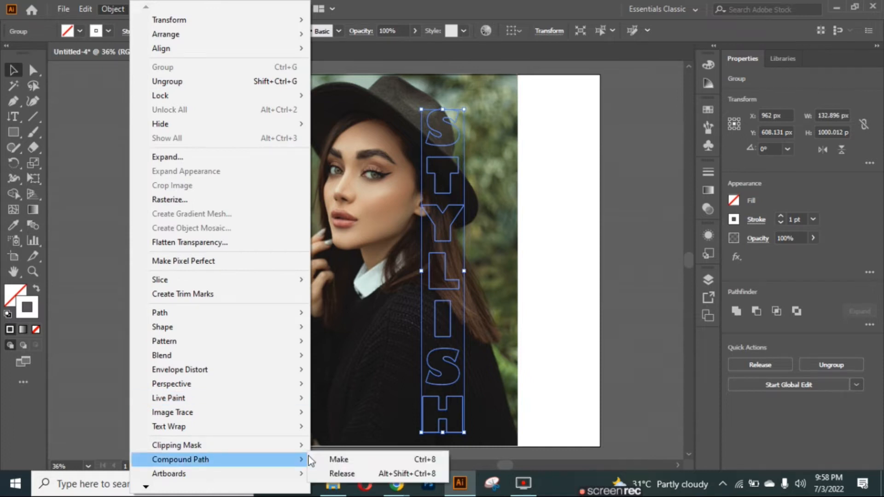
click(324, 459)
key(comma)
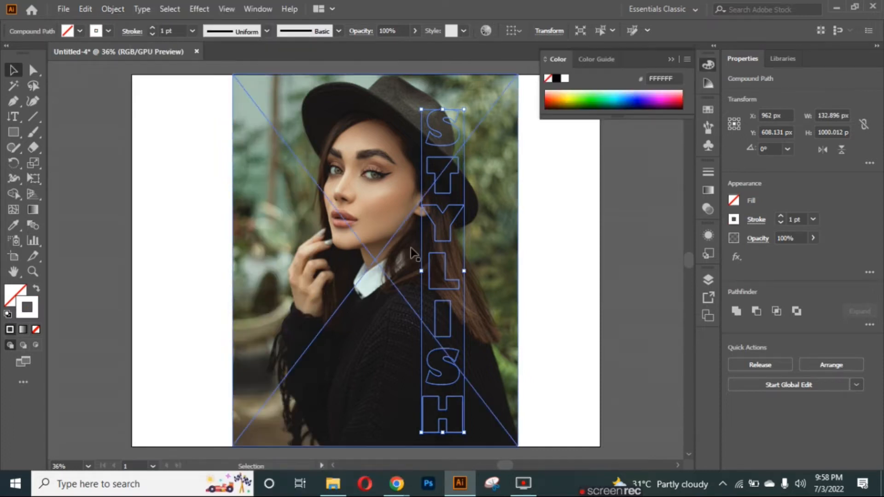
Isolate the compound path and shift the T and Y to the right, starting a diagonal stagger below the first S
right_click(435, 267)
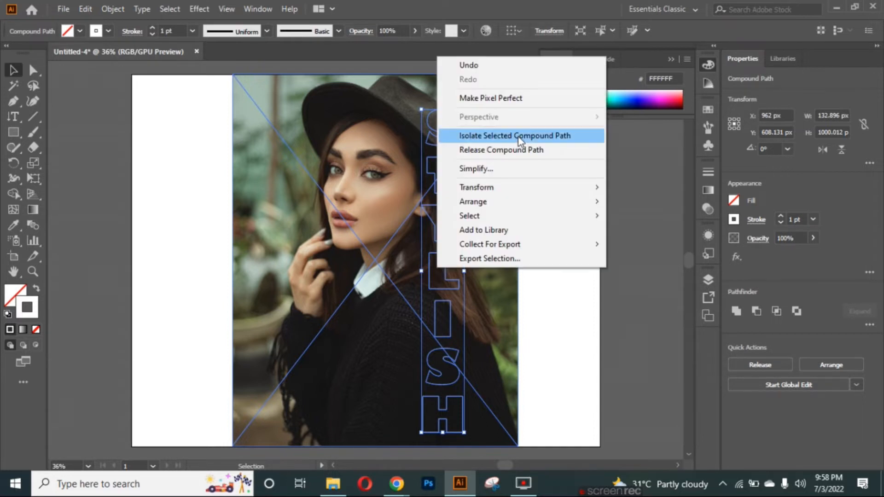
click(519, 137)
drag(449, 135, 427, 134)
drag(427, 133, 436, 140)
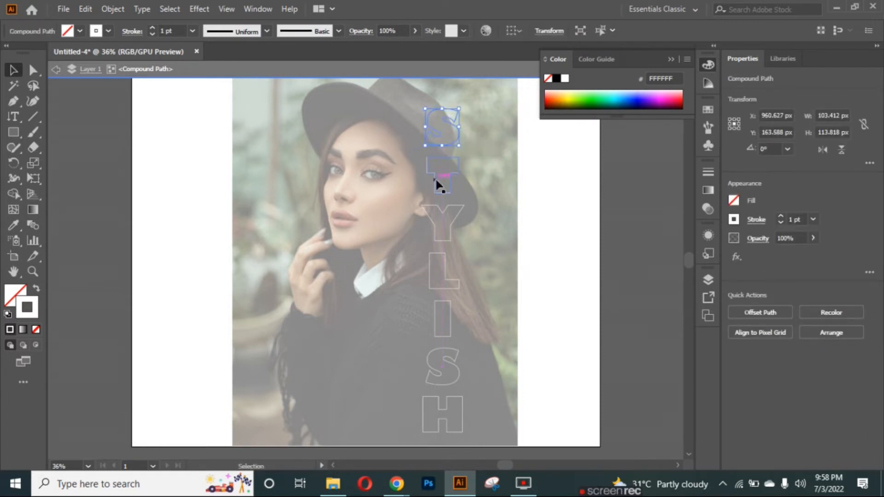
drag(436, 184, 451, 184)
click(436, 230)
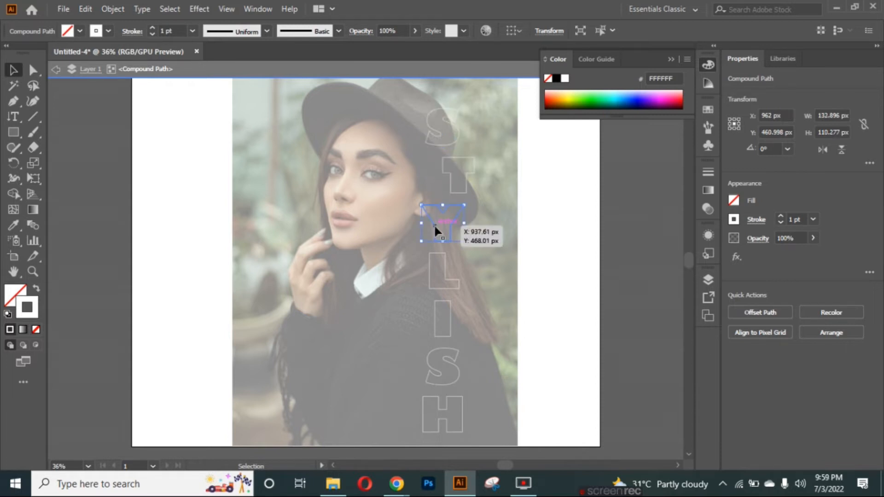
drag(435, 230, 459, 230)
click(444, 172)
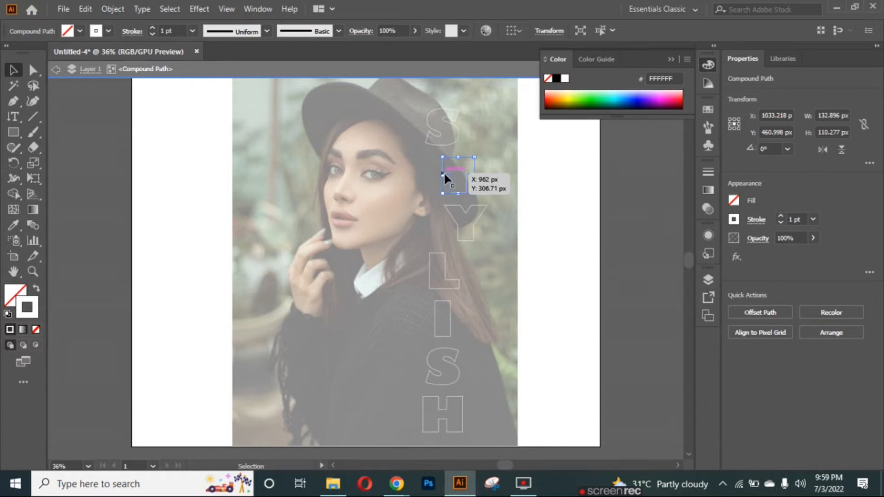
Move the L, I, second S and H progressively farther right to continue the diagonal, and leave the compound path's isolation
drag(431, 267, 480, 287)
key(ctrl+z)
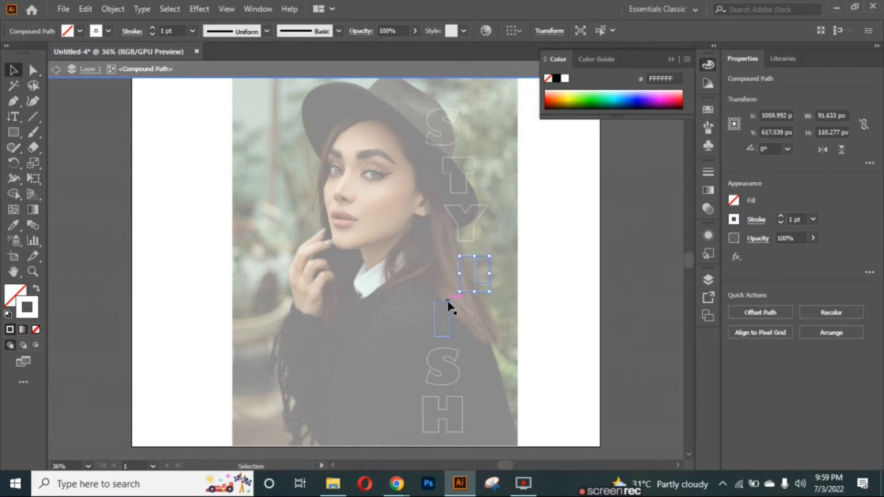
click(447, 302)
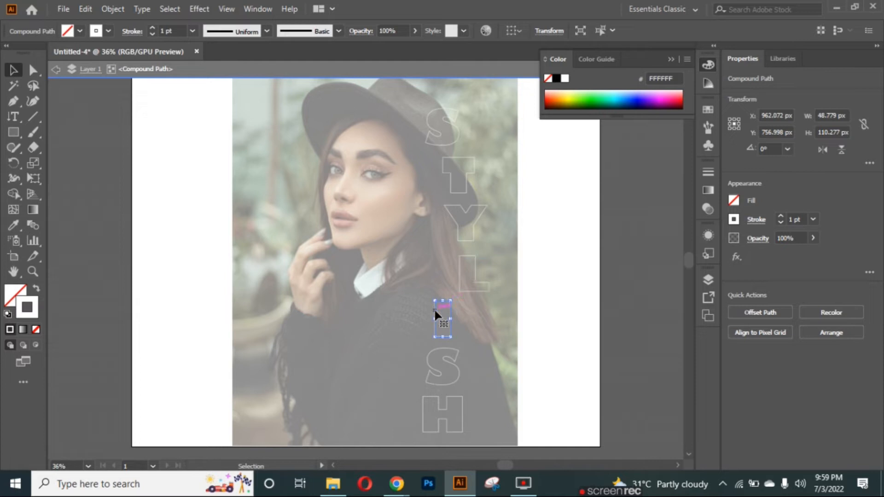
drag(434, 308, 473, 308)
drag(443, 368, 487, 371)
click(459, 401)
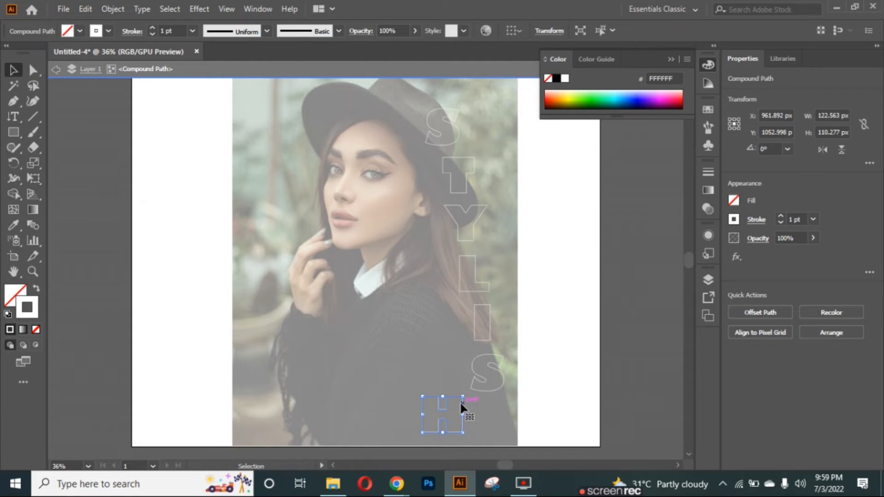
drag(460, 403, 518, 409)
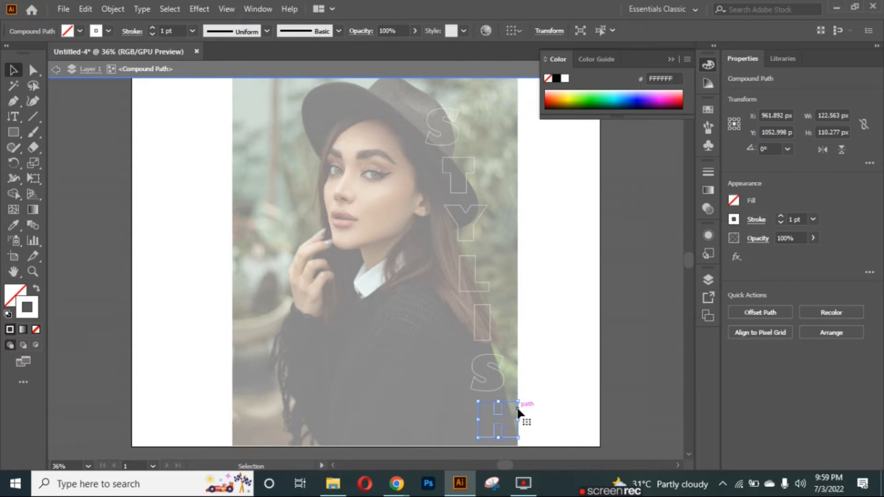
click(57, 70)
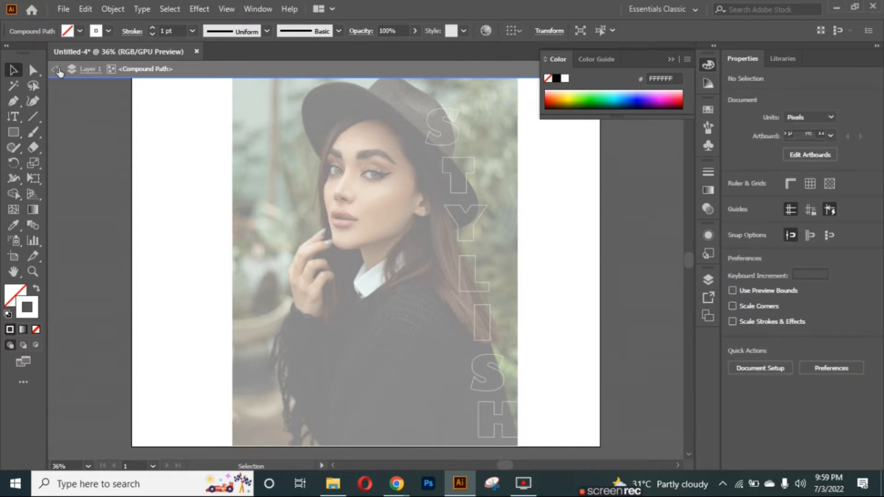
click(57, 69)
Move the whole staggered word up and slightly left to about X 1037, Y 586 px, and exit isolation mode
drag(460, 257, 451, 253)
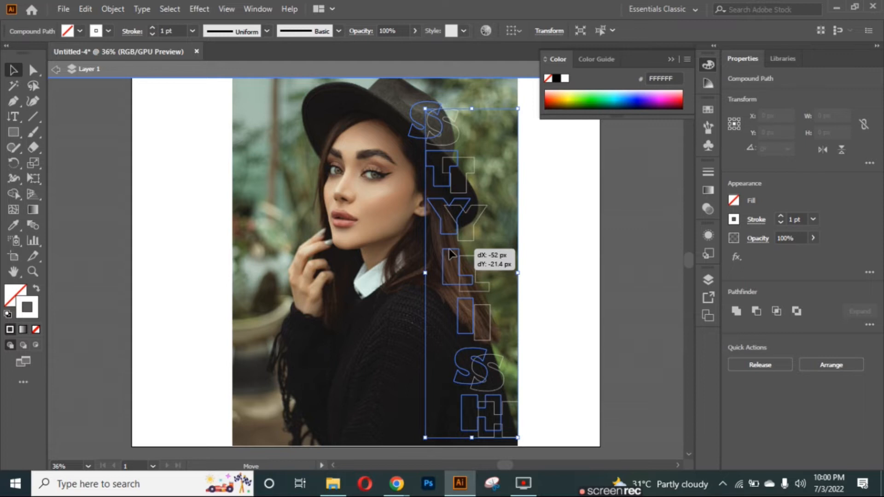
click(454, 266)
drag(451, 254, 456, 266)
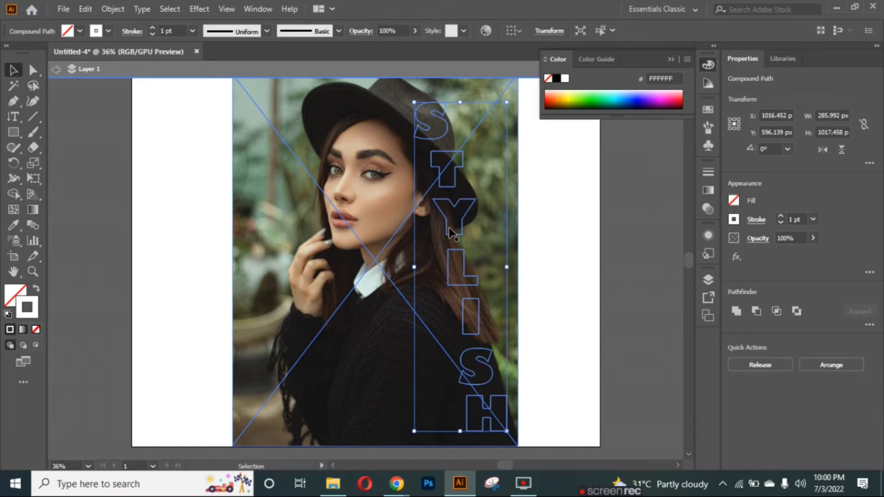
drag(451, 232, 457, 229)
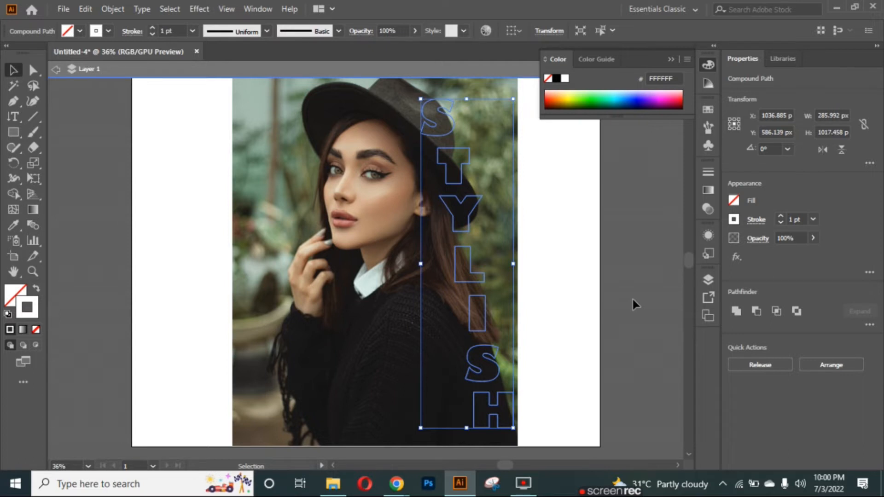
click(632, 300)
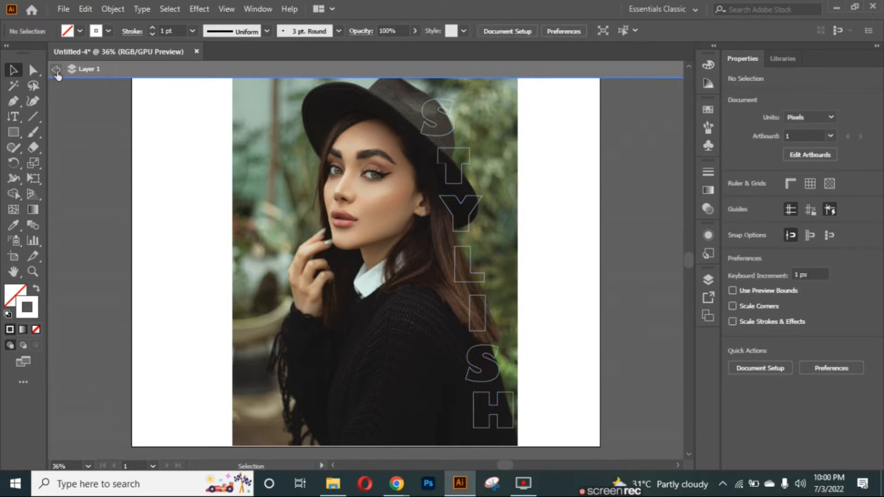
click(56, 70)
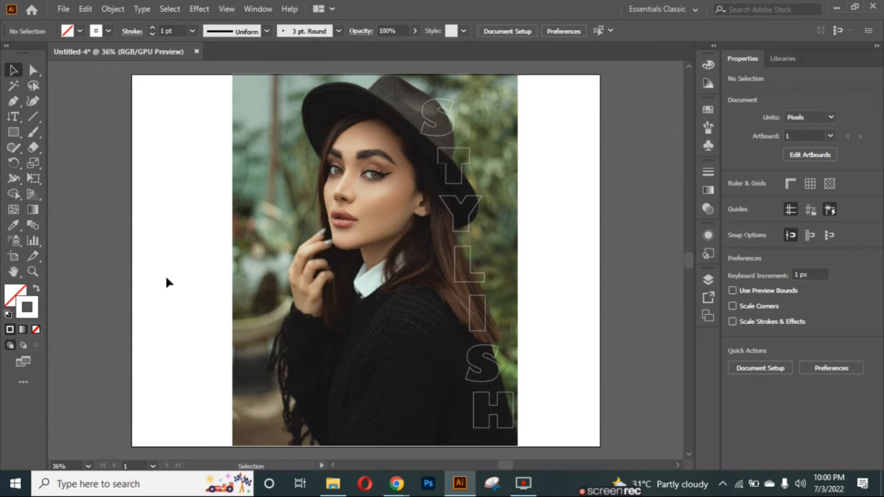
Start a Pen tool path at the photo's bottom edge and trace the woman's outer sleeve up to her raised hand
click(18, 99)
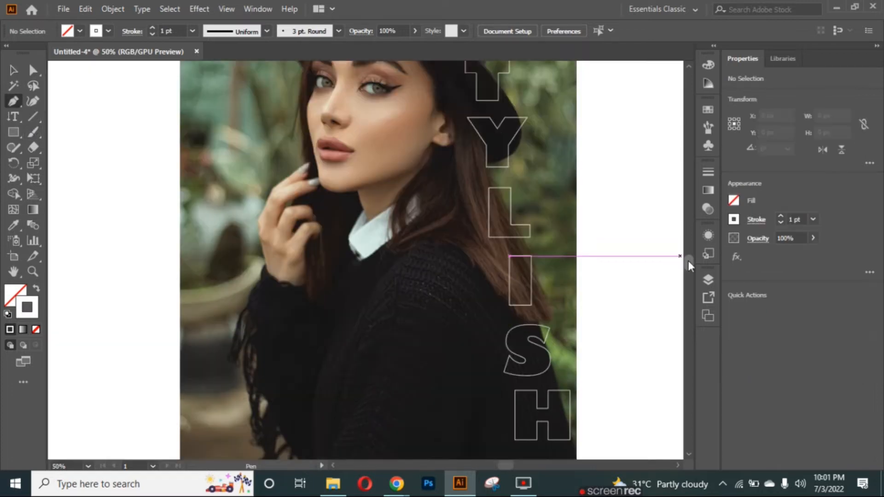
scroll(368, 212, down, 5)
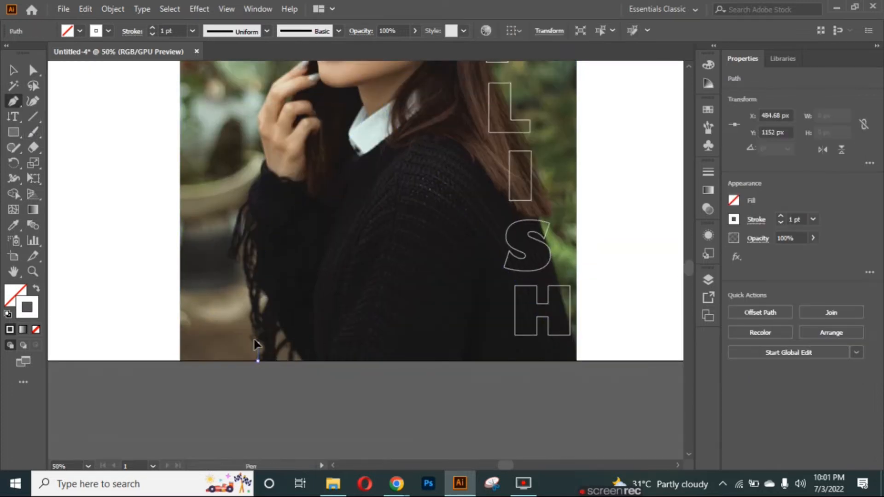
drag(257, 343, 252, 337)
drag(250, 324, 250, 313)
drag(240, 257, 224, 257)
drag(231, 238, 232, 225)
drag(244, 198, 262, 152)
drag(255, 117, 266, 79)
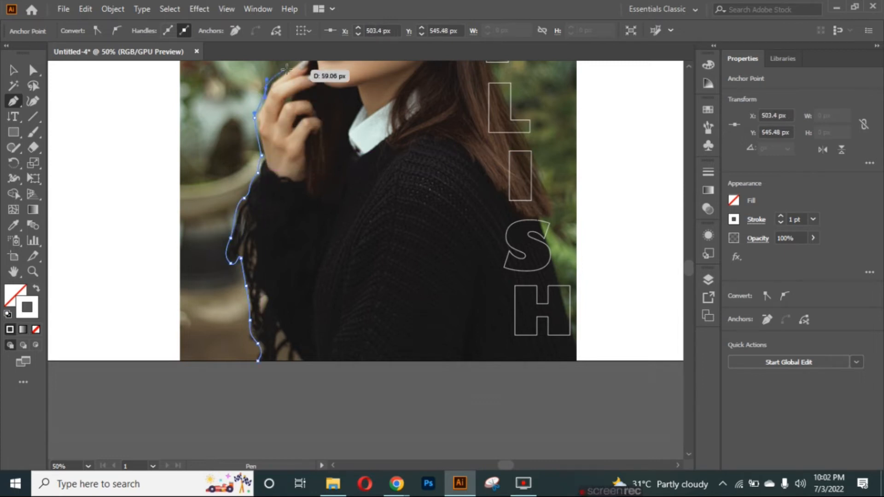
Continue the path from the hand up past the face and around the hat's brim and crown to just above the first S
drag(689, 272, 688, 257)
click(301, 360)
drag(298, 326, 295, 314)
drag(301, 265, 308, 251)
click(301, 265)
drag(274, 192, 393, 148)
click(274, 192)
click(327, 157)
click(368, 166)
drag(441, 164, 442, 207)
click(441, 164)
click(461, 177)
Trace the path around the inner side of the first S, slightly outside the letter, down to its lower corner
key(ctrl+=)
drag(688, 247, 689, 253)
click(367, 172)
mouse_move(369, 195)
mouse_down()
mouse_move(368, 207)
mouse_move(380, 206)
mouse_up()
key(ctrl+z)
click(371, 196)
click(360, 224)
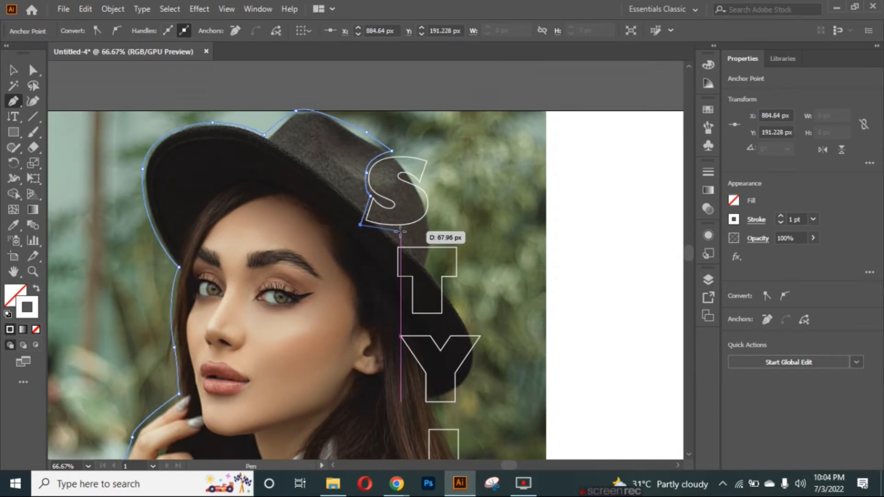
Continue the path below the first S and step it down the face side of the T to the upper corner of the Y
click(392, 230)
click(392, 280)
click(409, 280)
click(409, 320)
click(409, 331)
click(393, 331)
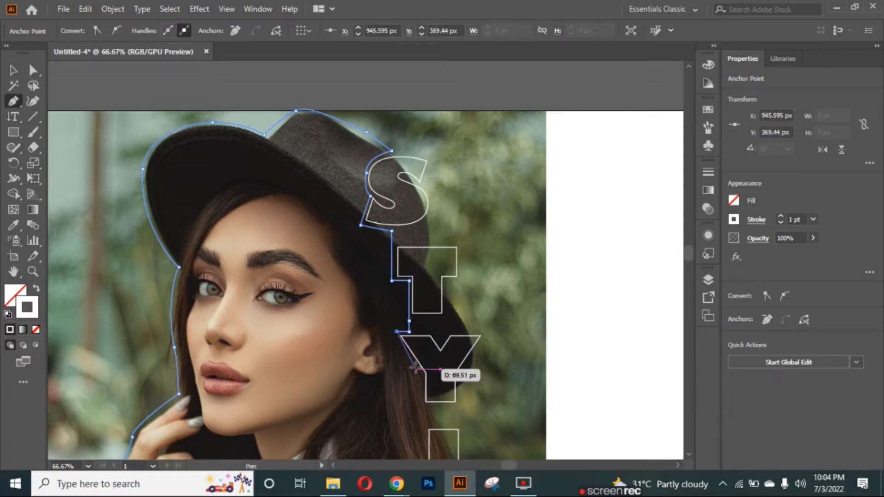
Trace the path down the slanted arm and stem of the Y and step it across to the top of the L
click(421, 374)
click(421, 407)
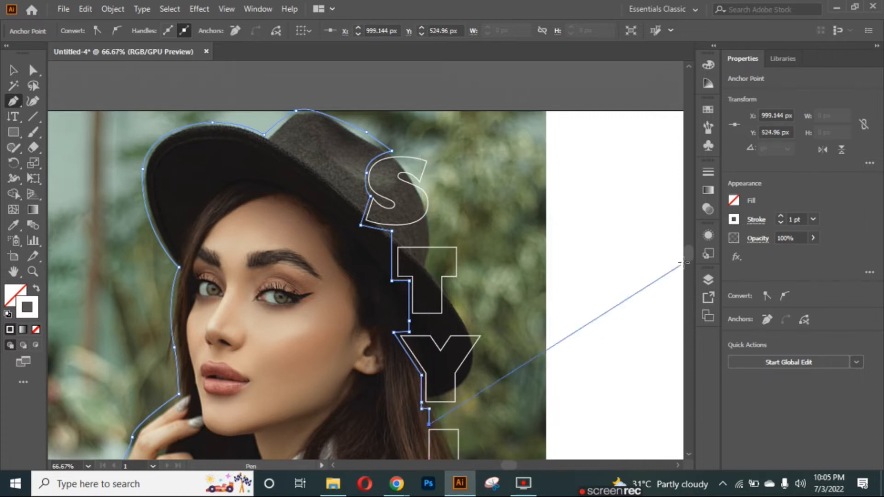
scroll(391, 198, down, 5)
click(428, 197)
click(429, 214)
Trace the path down the inner sides of the L and I and step it to the top of the second S
click(423, 214)
click(424, 290)
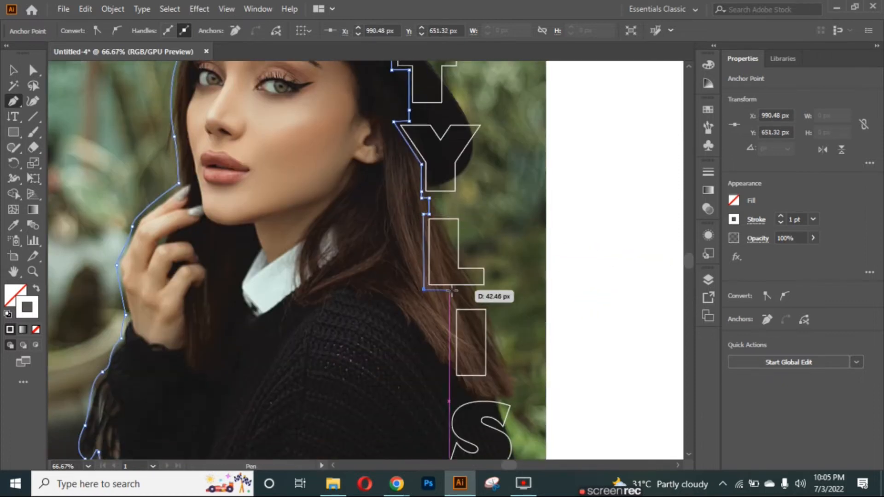
click(453, 290)
click(454, 379)
click(465, 379)
click(466, 402)
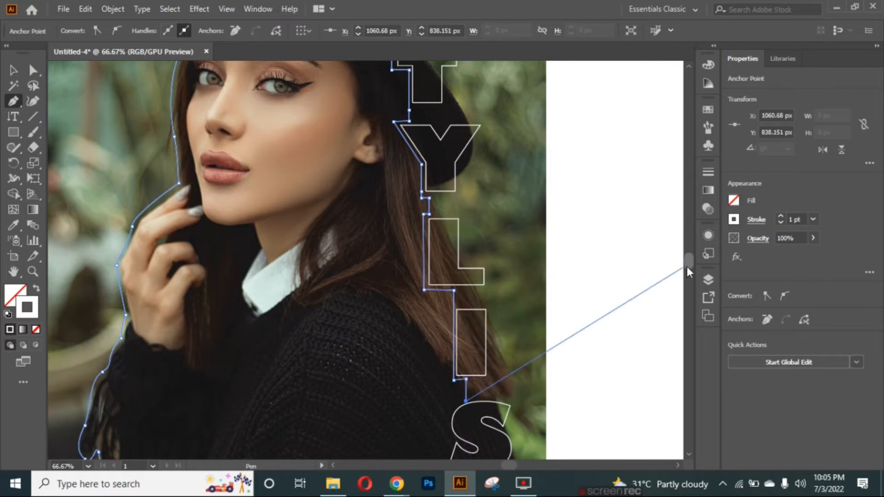
Trace the path around the inner curve of the second S and bring it to the upper corner of the H
drag(688, 265, 688, 271)
drag(447, 252, 451, 274)
key(ctrl+z)
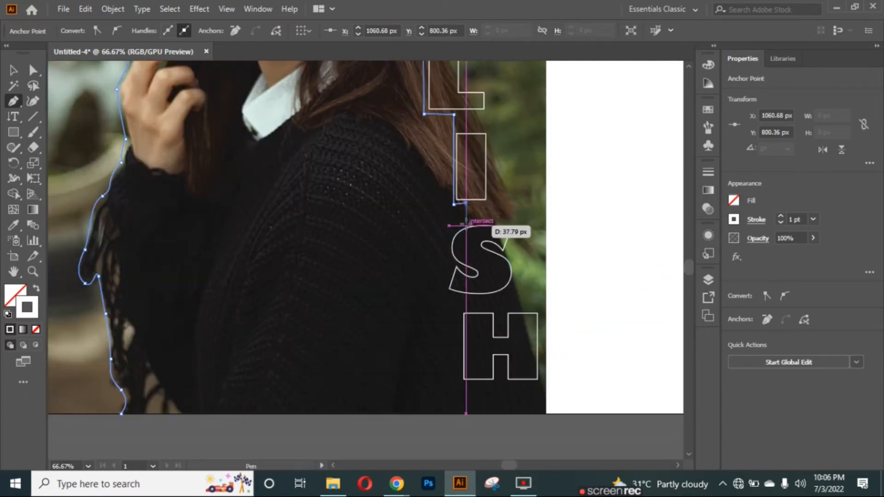
click(466, 223)
drag(450, 242, 498, 302)
click(449, 242)
click(453, 267)
click(446, 290)
click(480, 300)
click(480, 308)
click(459, 309)
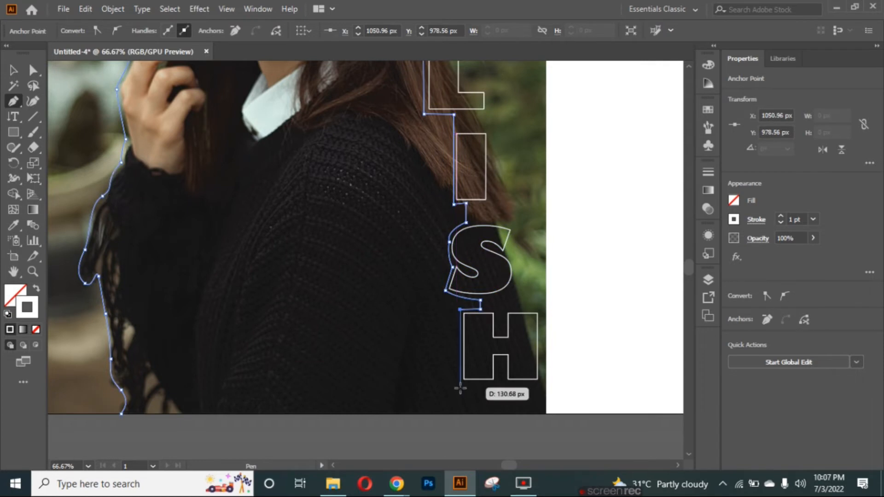
Trace around the H down to the photo's bottom edge and close the path at its starting point
click(460, 383)
click(488, 383)
click(488, 413)
click(120, 413)
click(13, 70)
Duplicate the photo, traced path and STYLISH letters together and place the copy beside the original at about X 1863, Y 588 px
key(ctrl+minus)
drag(688, 268, 686, 256)
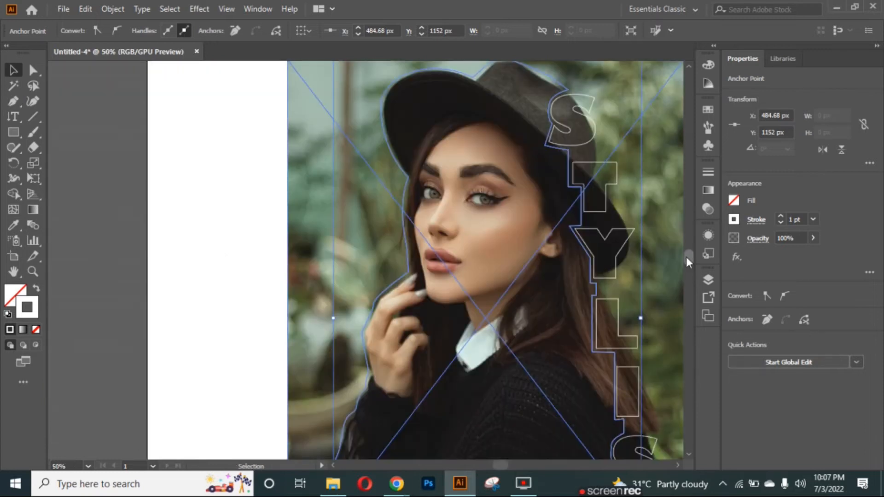
key(ctrl+minus)
scroll(635, 262, down, 5)
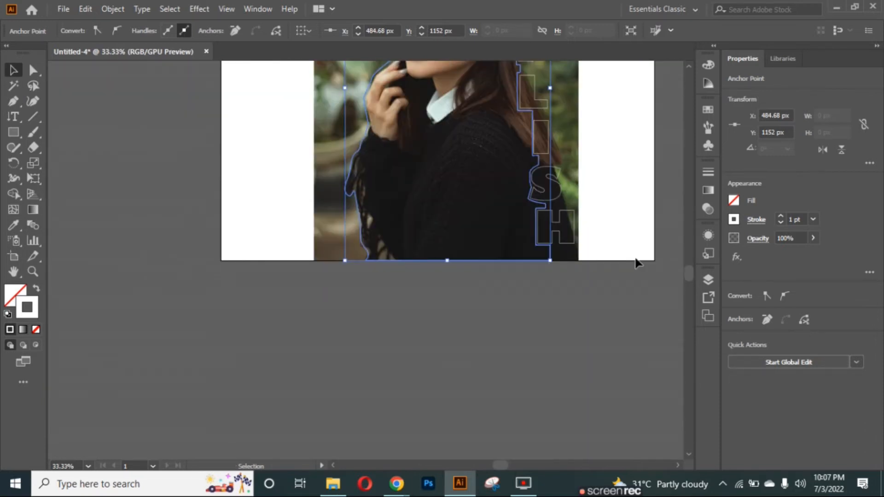
mouse_move(690, 272)
mouse_down()
mouse_move(687, 250)
mouse_move(688, 258)
mouse_up()
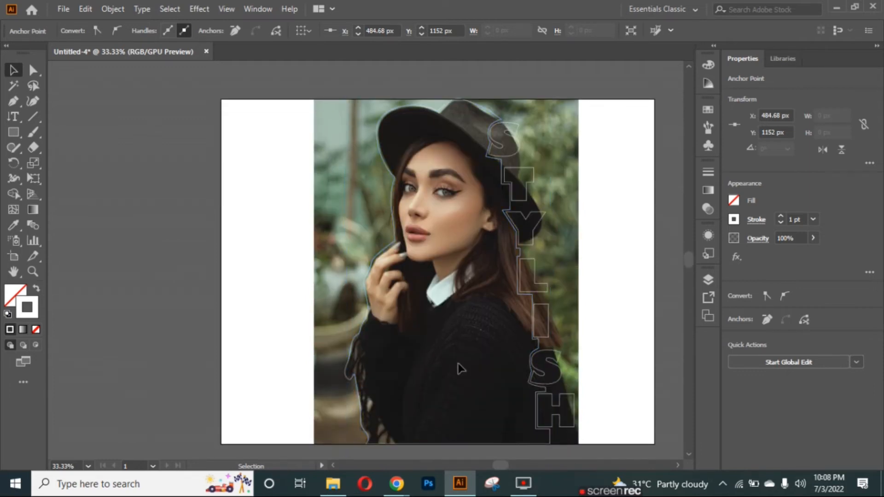
drag(502, 464, 507, 464)
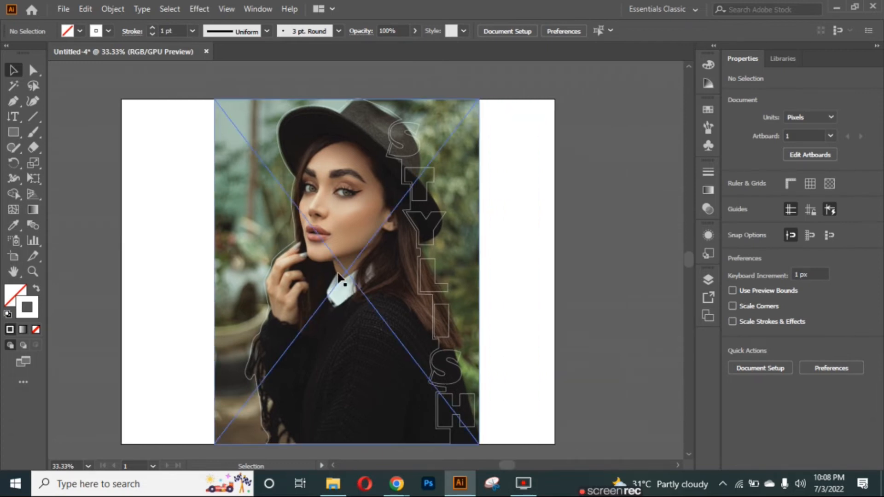
key(ctrl+a)
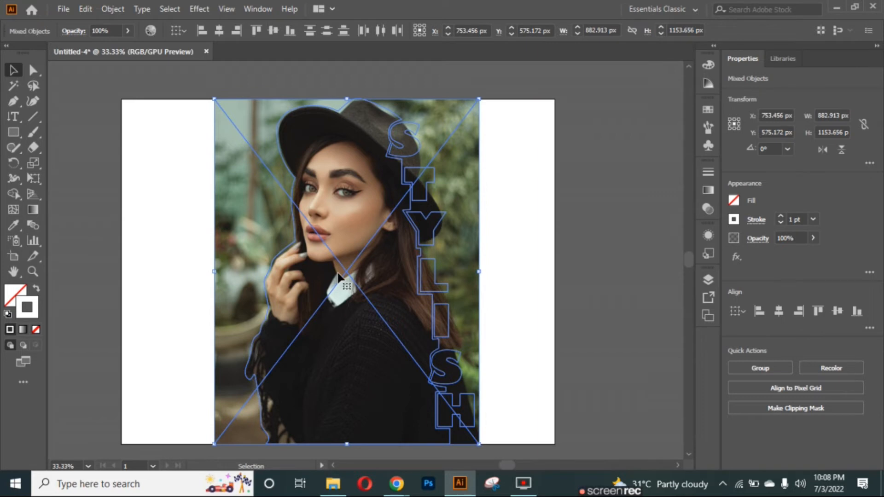
drag(338, 275, 648, 261)
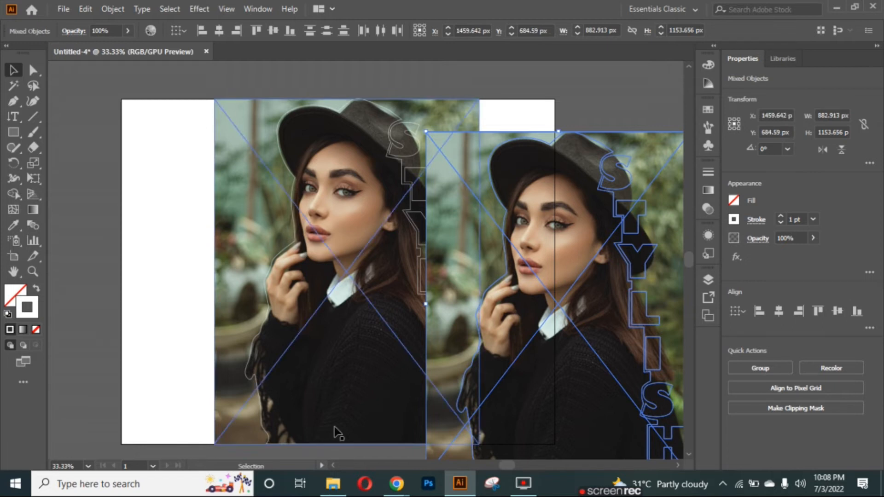
drag(505, 465, 515, 467)
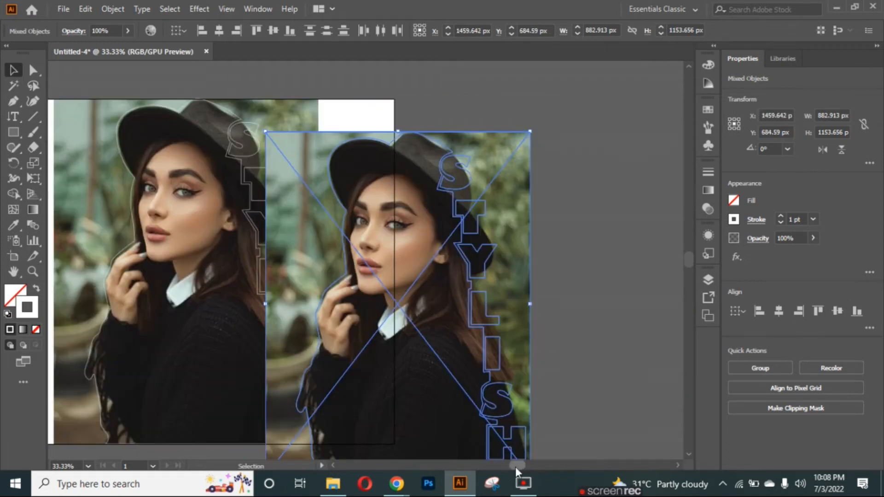
drag(388, 342, 514, 308)
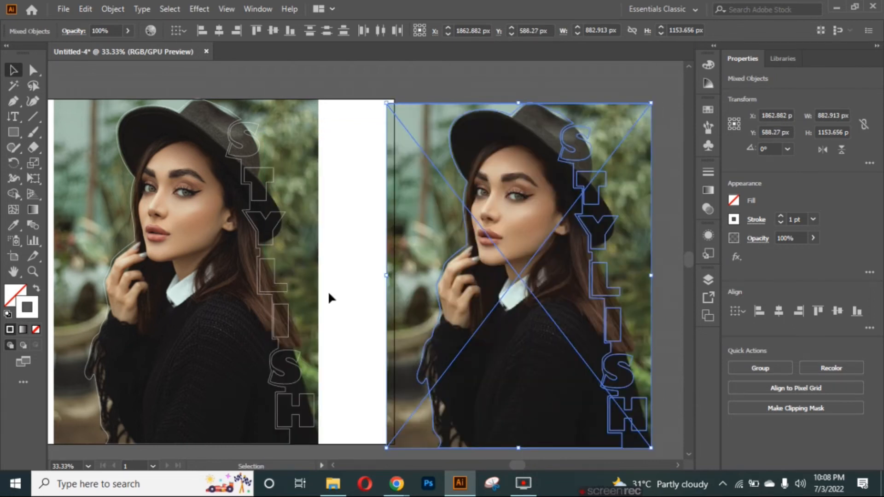
Make a clipping mask from the original photo and the traced silhouette path
click(119, 255)
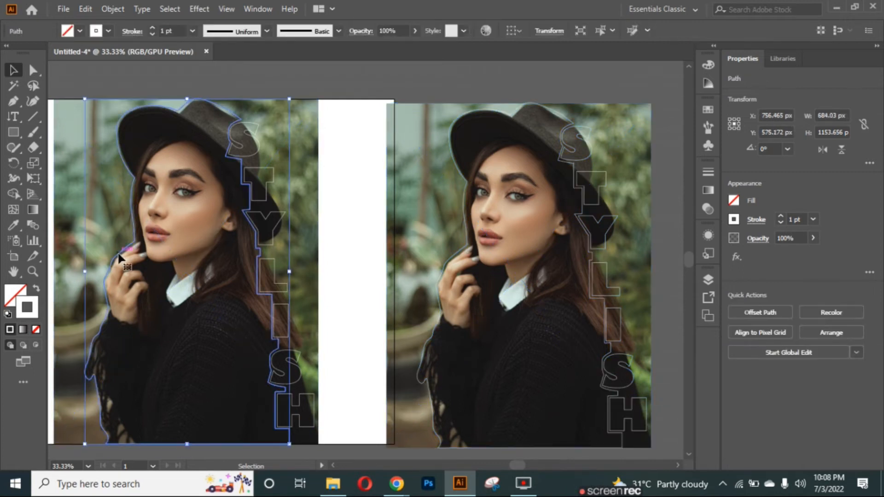
shift+click(70, 223)
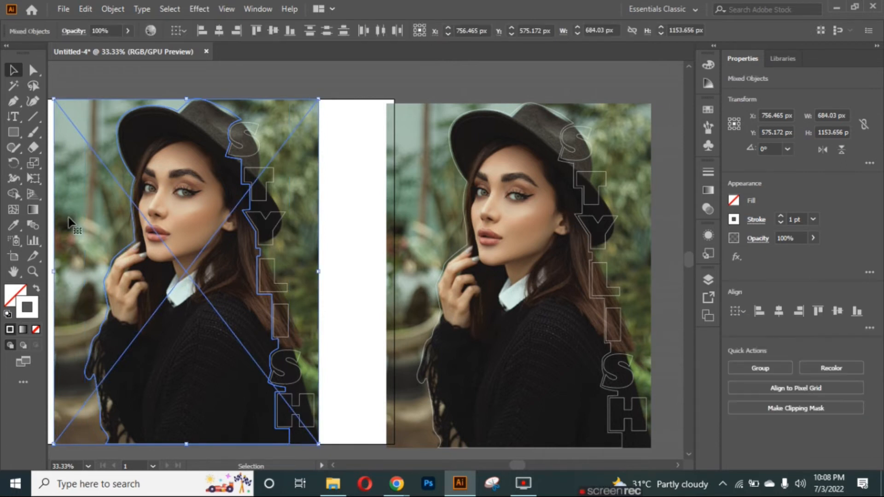
right_click(69, 218)
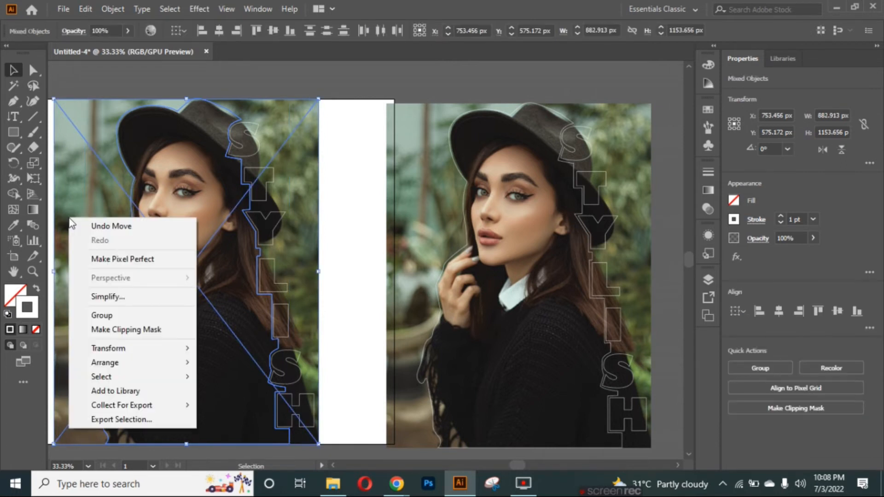
click(162, 335)
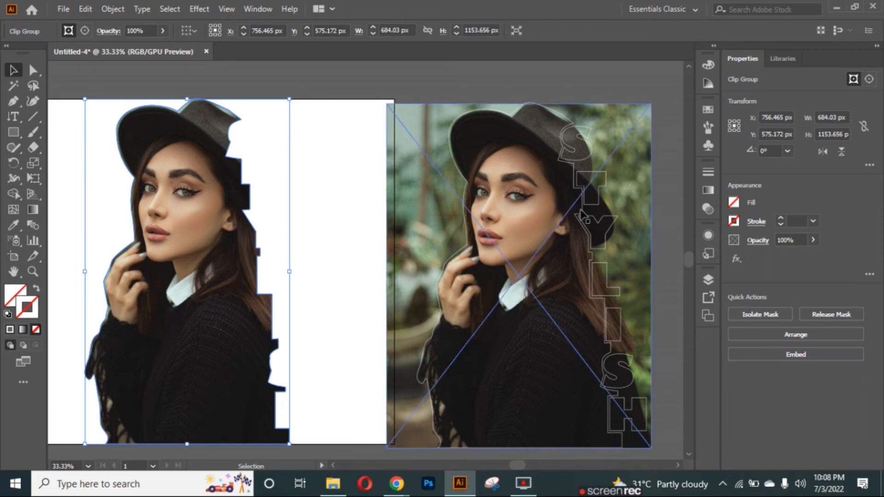
Make a clipping mask from the duplicate photo and its STYLISH compound path
click(599, 189)
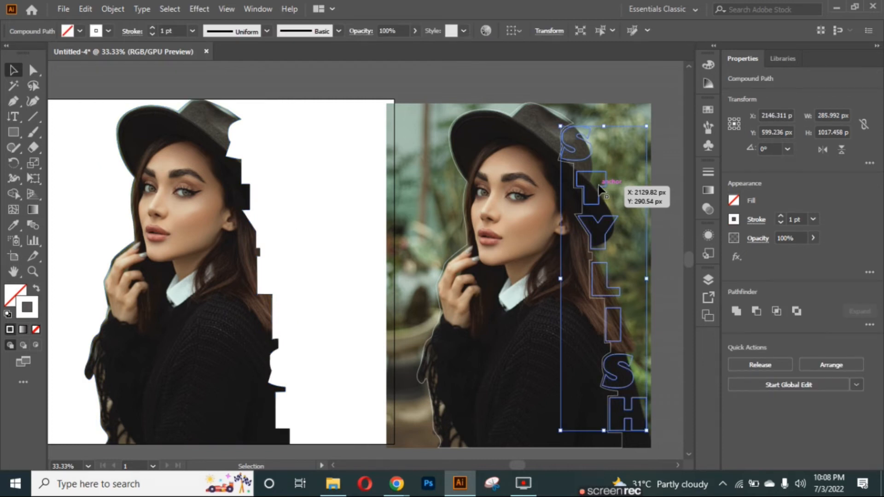
shift+click(407, 128)
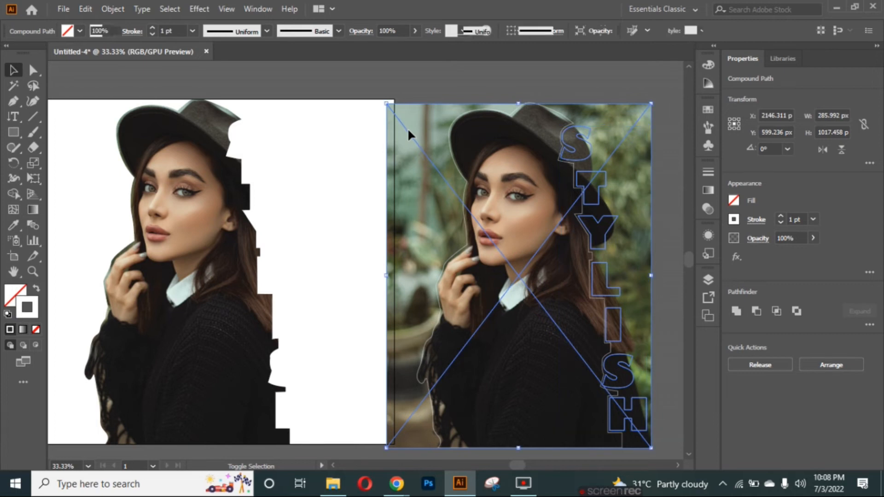
right_click(429, 199)
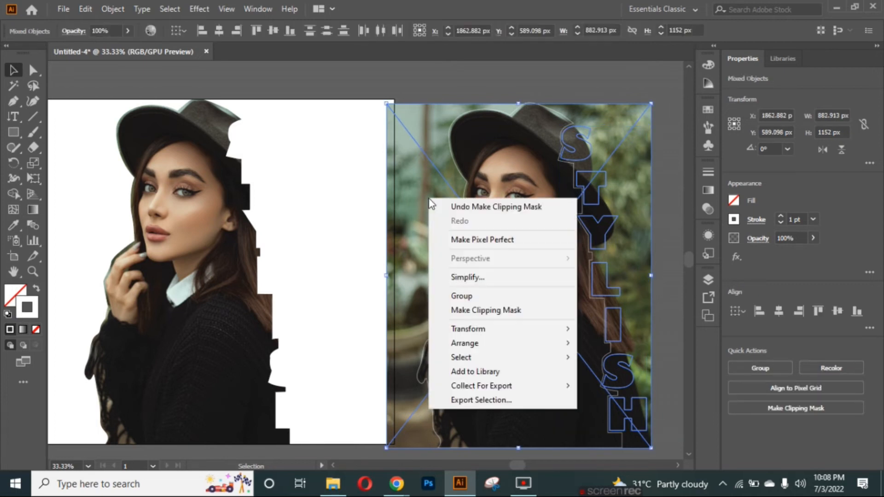
click(499, 316)
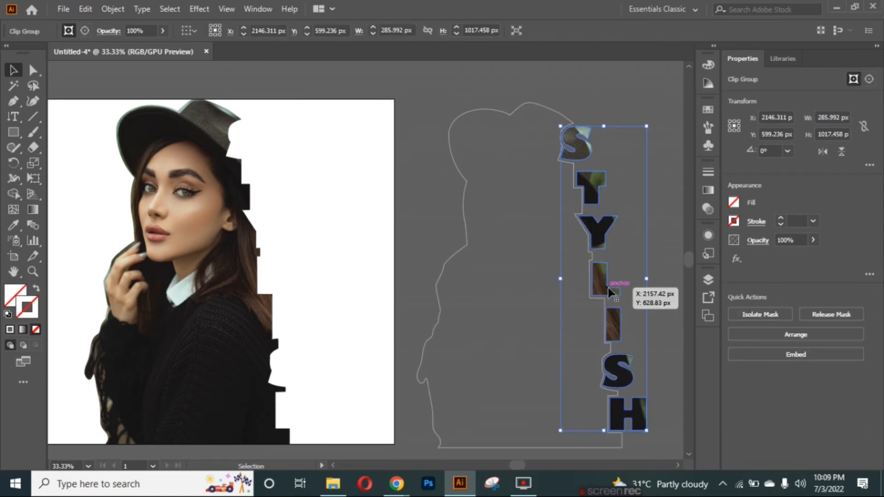
Move the photo-filled letters onto the cut-out portrait at about X 1037, Y 586 px and delete the leftover silhouette path
drag(598, 288, 275, 282)
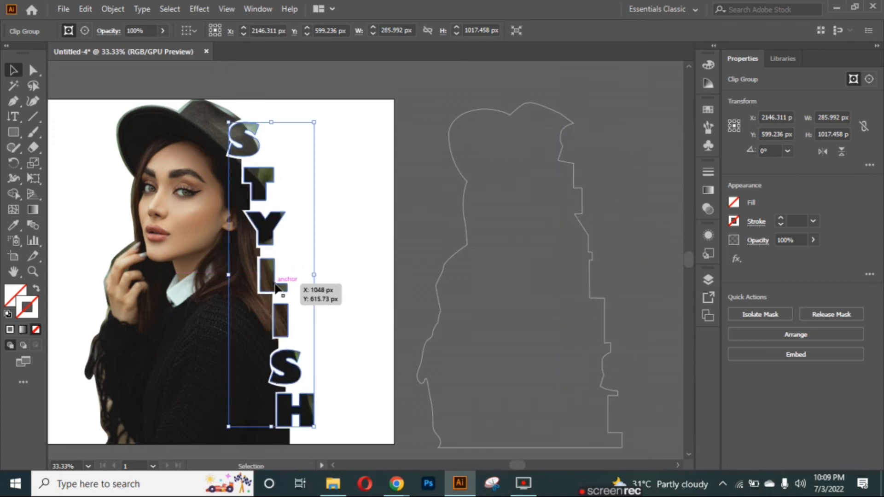
click(350, 341)
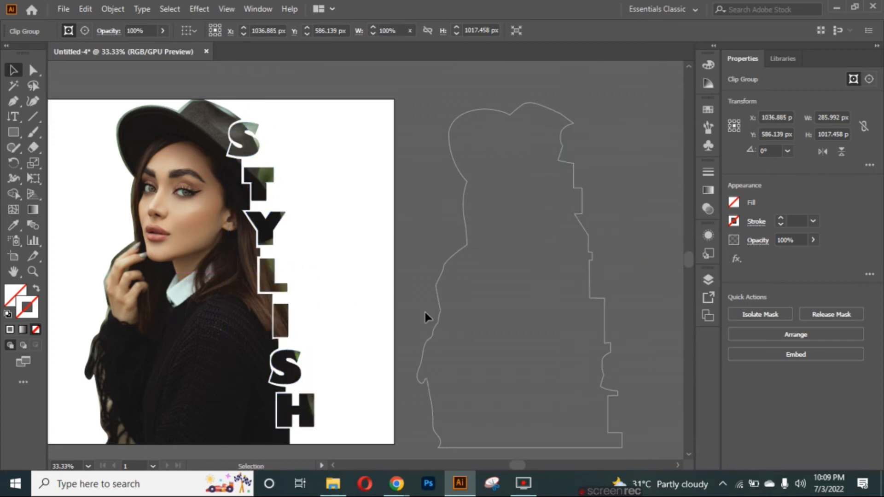
click(440, 310)
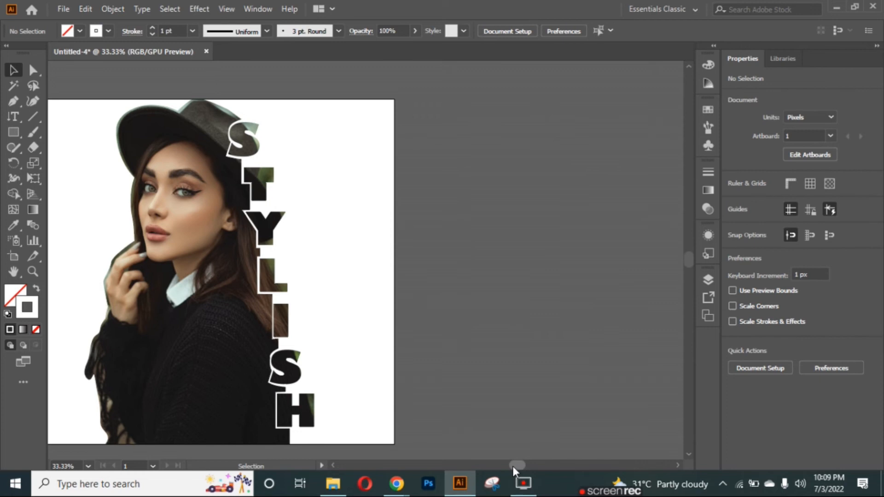
Group the cut-out portrait with the photo-filled letters and move the group horizontally to X 724 px on the artboard
drag(512, 466, 503, 462)
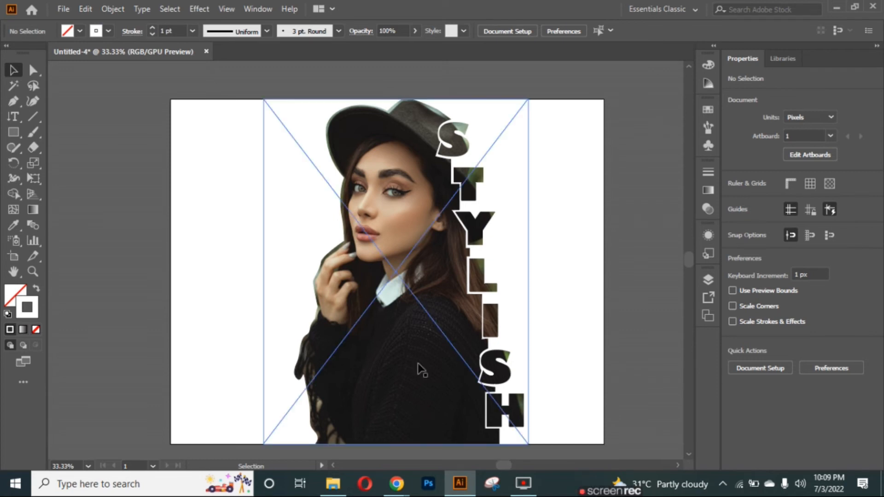
click(455, 134)
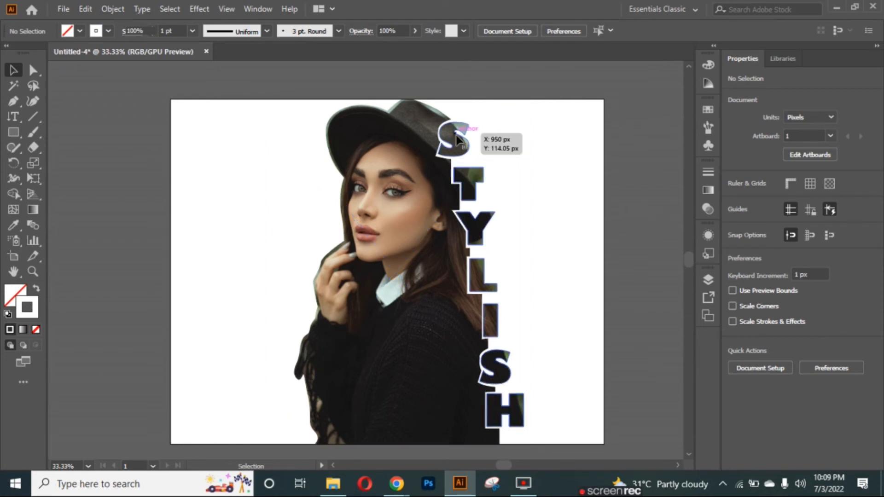
click(336, 128)
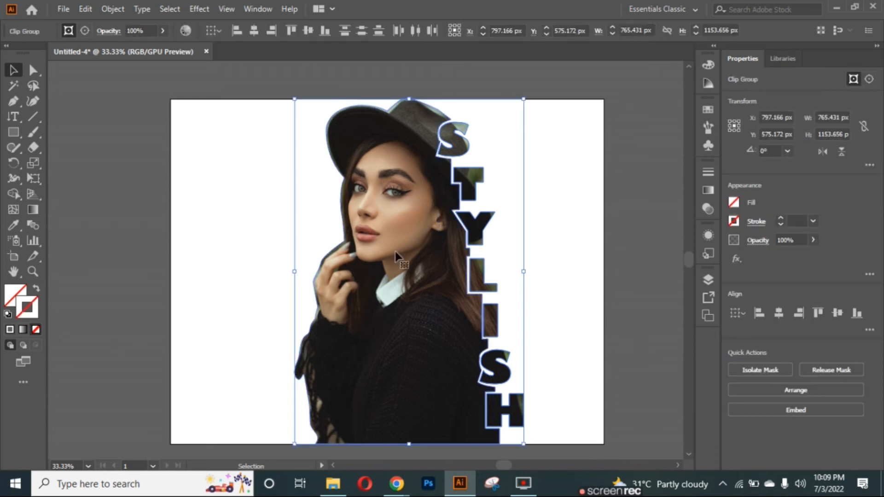
key(a)
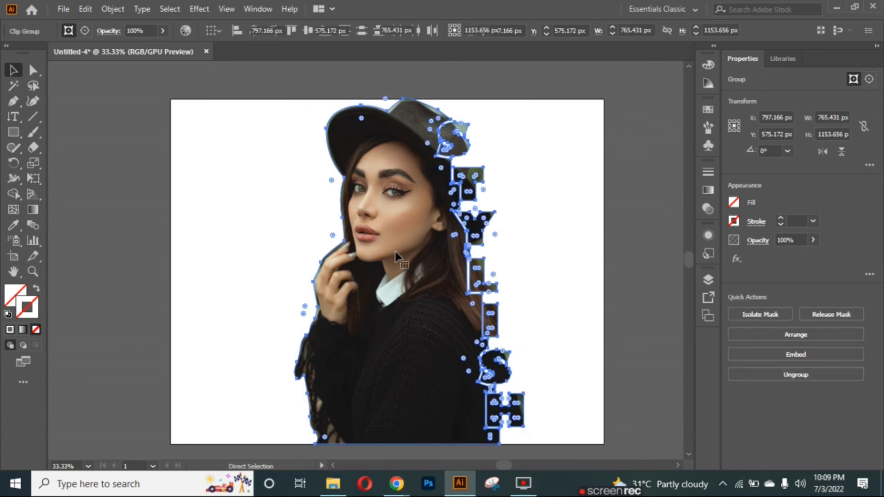
key(v)
drag(442, 310, 416, 306)
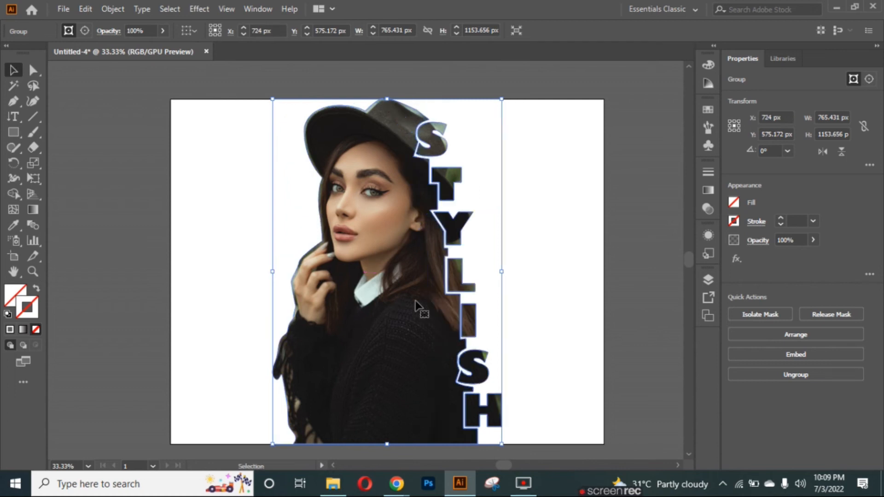
click(333, 483)
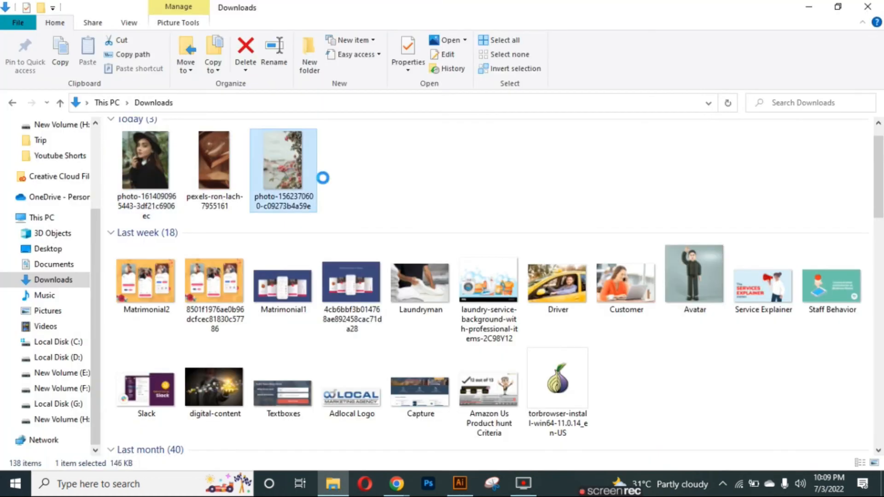
drag(289, 171, 374, 300)
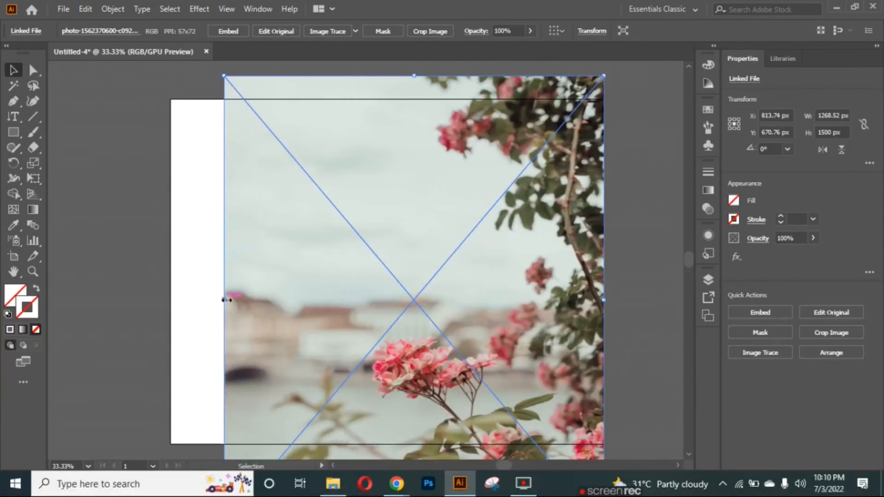
drag(225, 300, 171, 299)
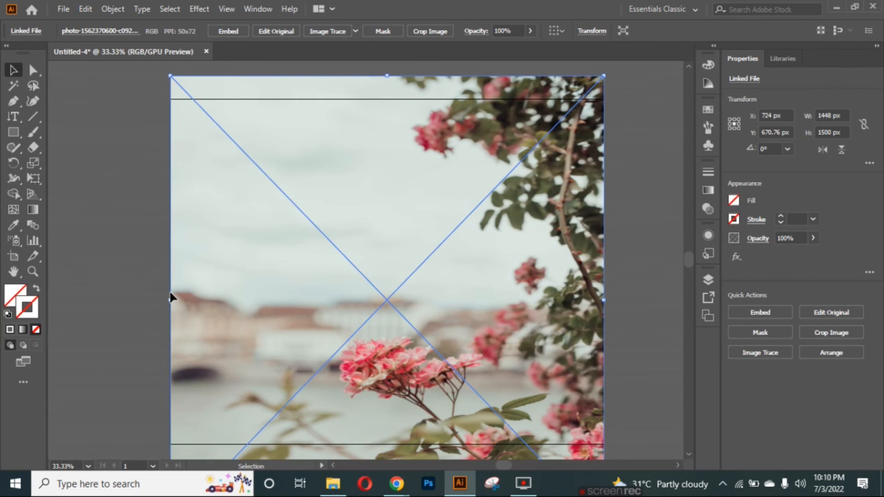
Send the flower photo to the back, behind the portrait and STYLISH letters
right_click(512, 337)
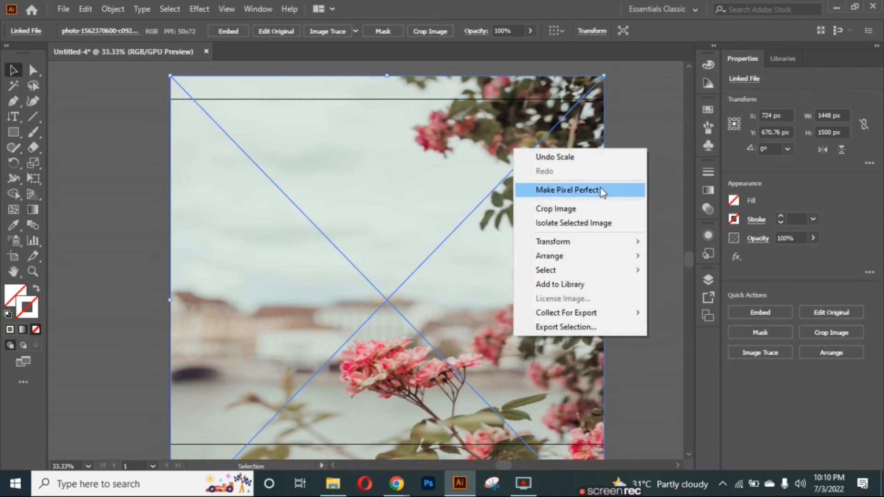
mouse_move(589, 255)
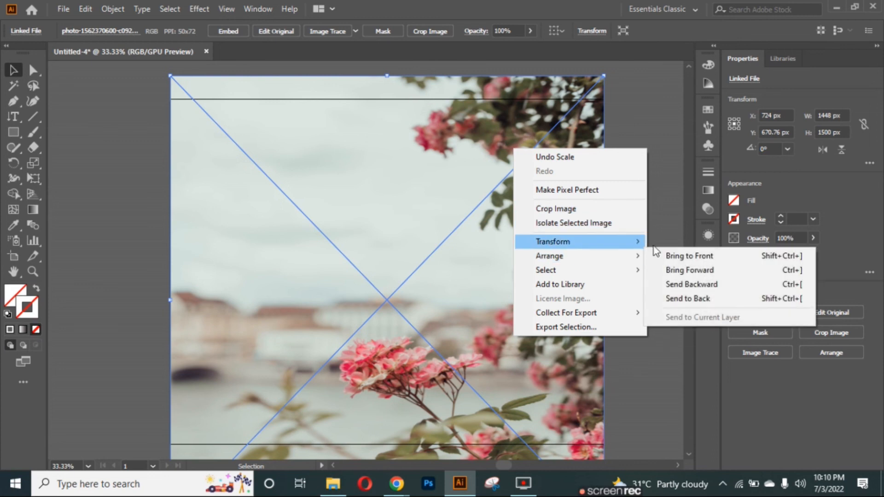
click(690, 299)
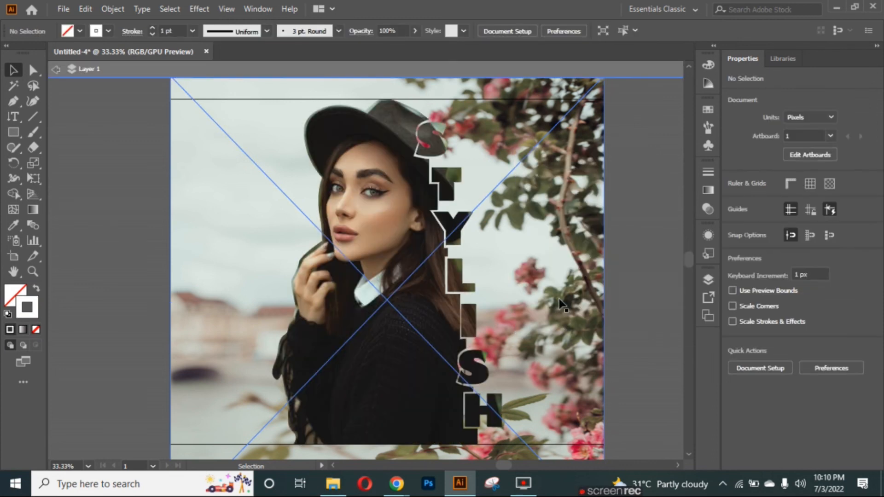
Resize the flower background photo to the artboard at 1448 by 1153.656 px, exit isolation mode and deselect it
click(596, 425)
scroll(688, 259, down, 5)
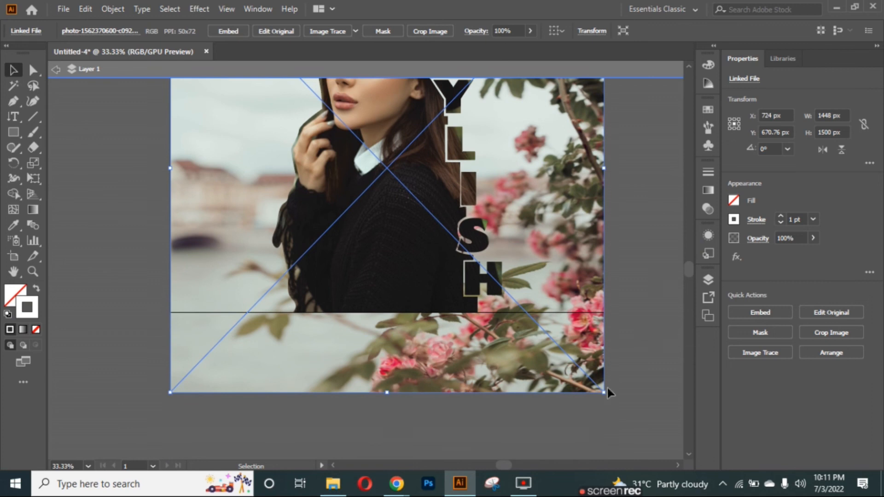
drag(607, 391, 651, 352)
drag(414, 352, 414, 312)
drag(652, 132, 604, 130)
scroll(687, 250, up, 8)
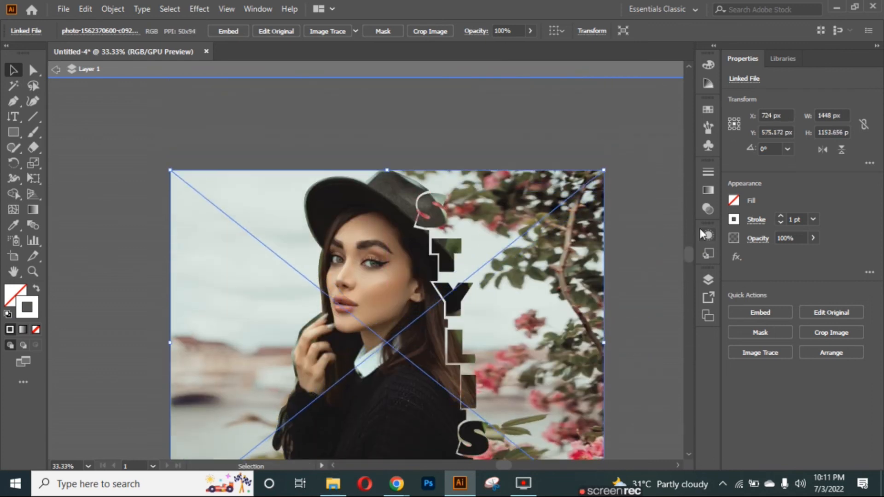
scroll(689, 255, down, 2)
click(56, 69)
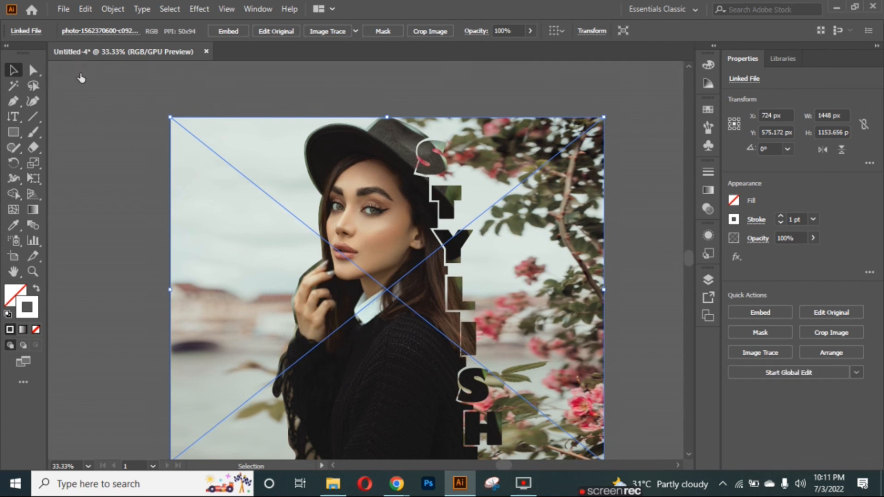
click(647, 315)
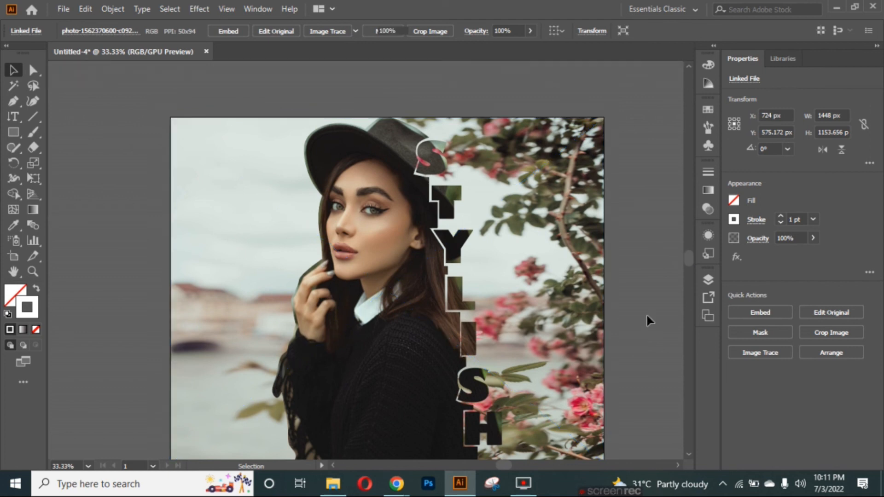
drag(690, 256, 690, 257)
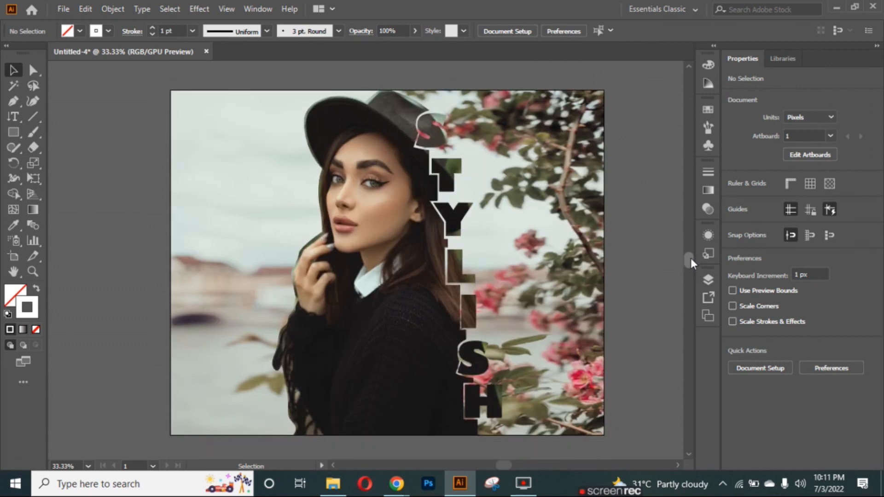